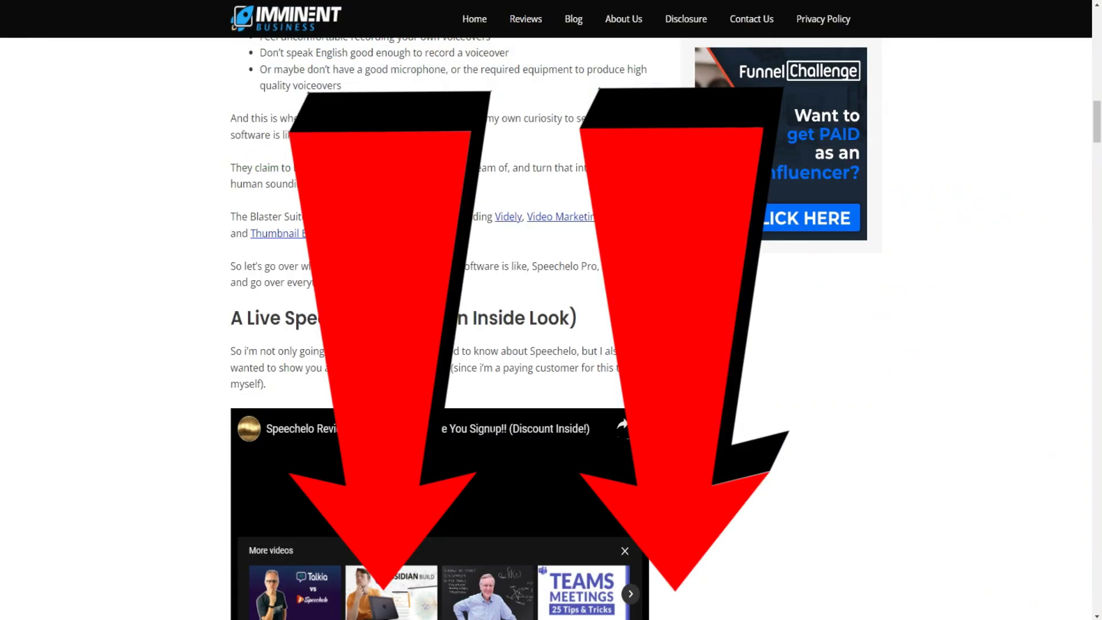
Examine the Speechelo review article and the sales page for the demo, guarantee, special offer and discount sections.
scroll(185, 235, up, 20)
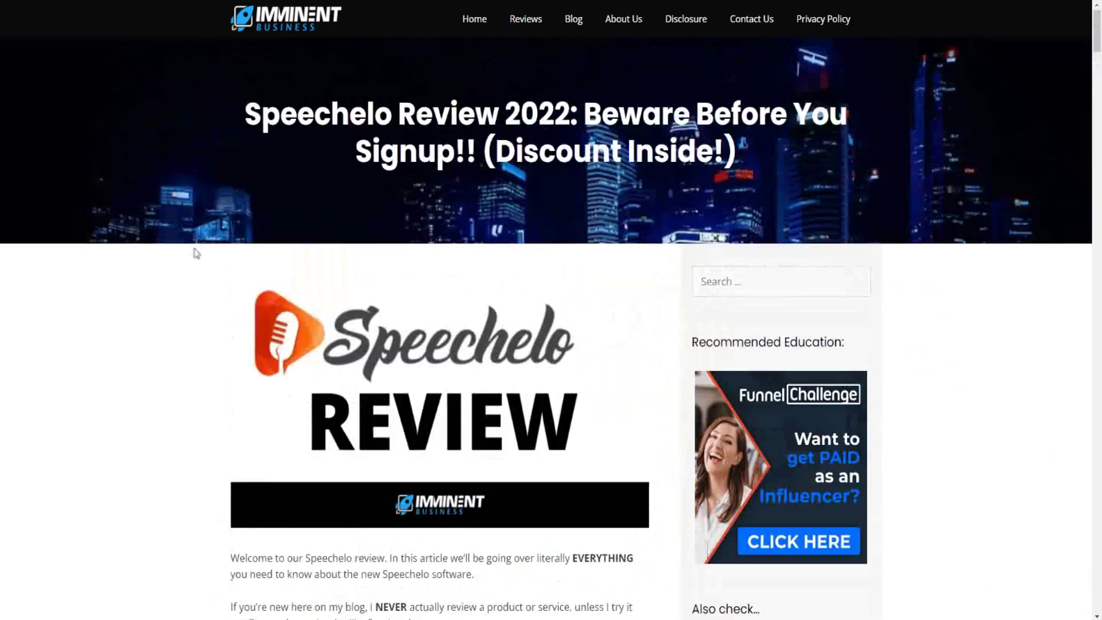
scroll(195, 253, down, 20)
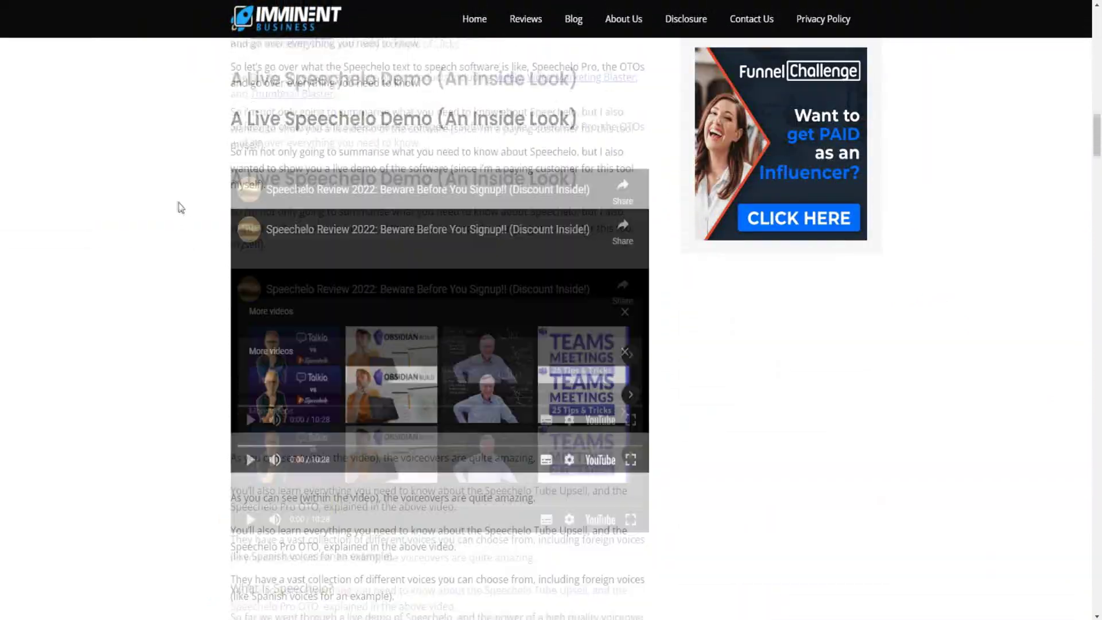
scroll(166, 212, down, 5)
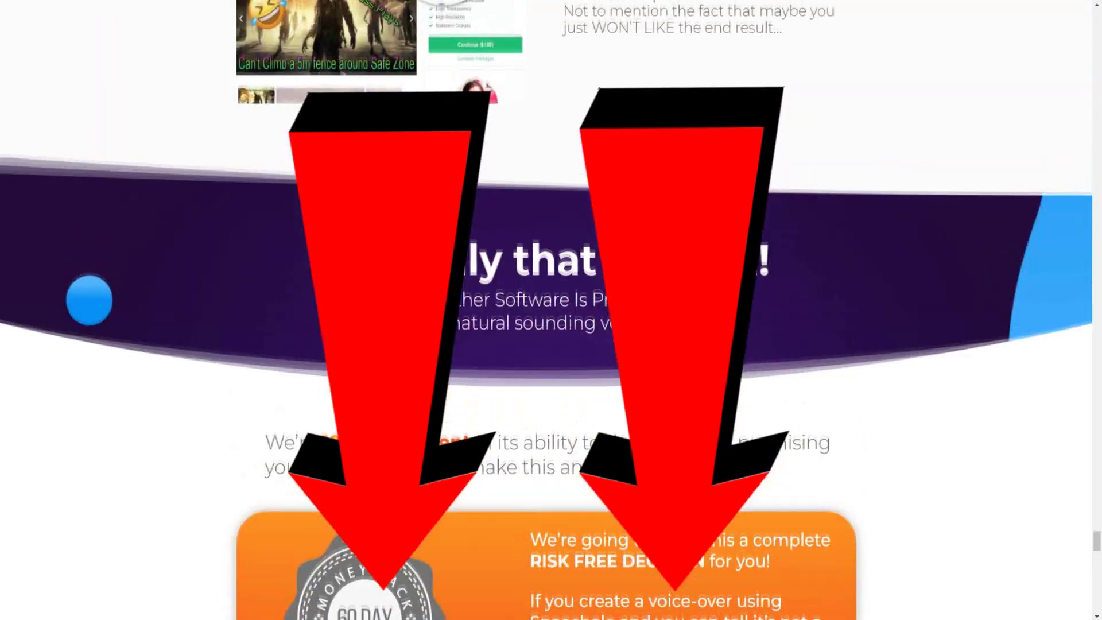
scroll(551, 310, down, 15)
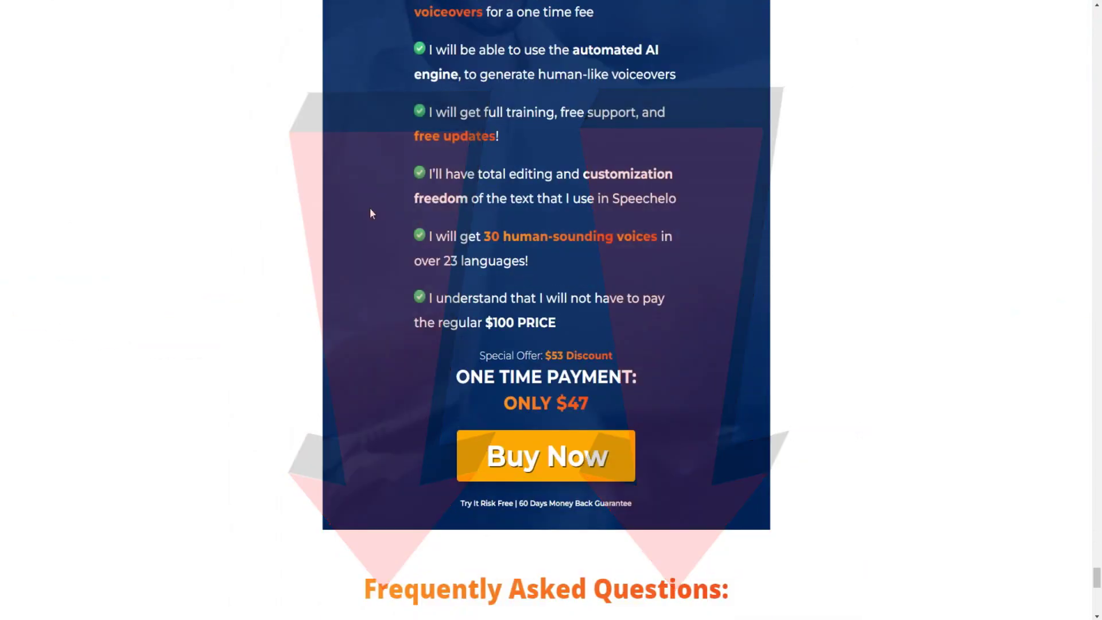
scroll(369, 209, up, 15)
scroll(369, 212, up, 10)
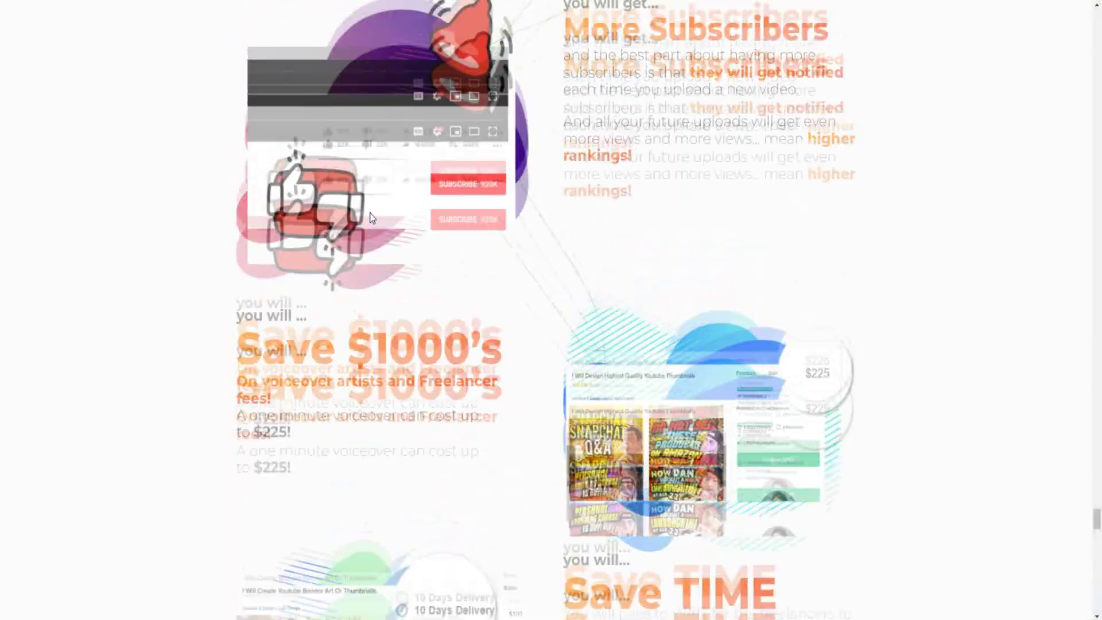
scroll(177, 140, down, 10)
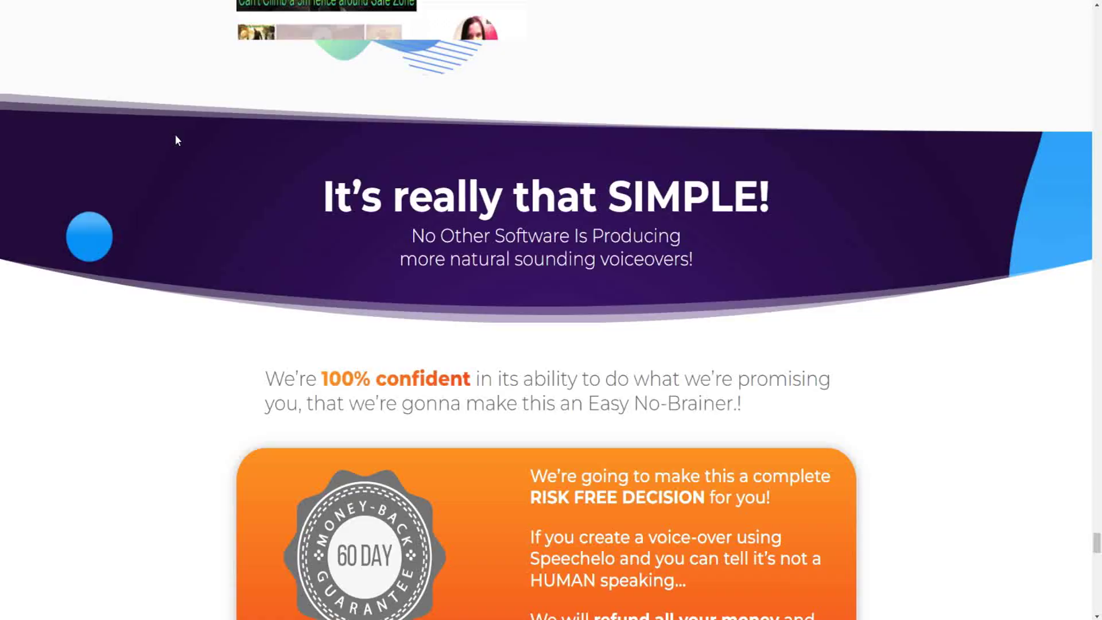
scroll(153, 208, down, 10)
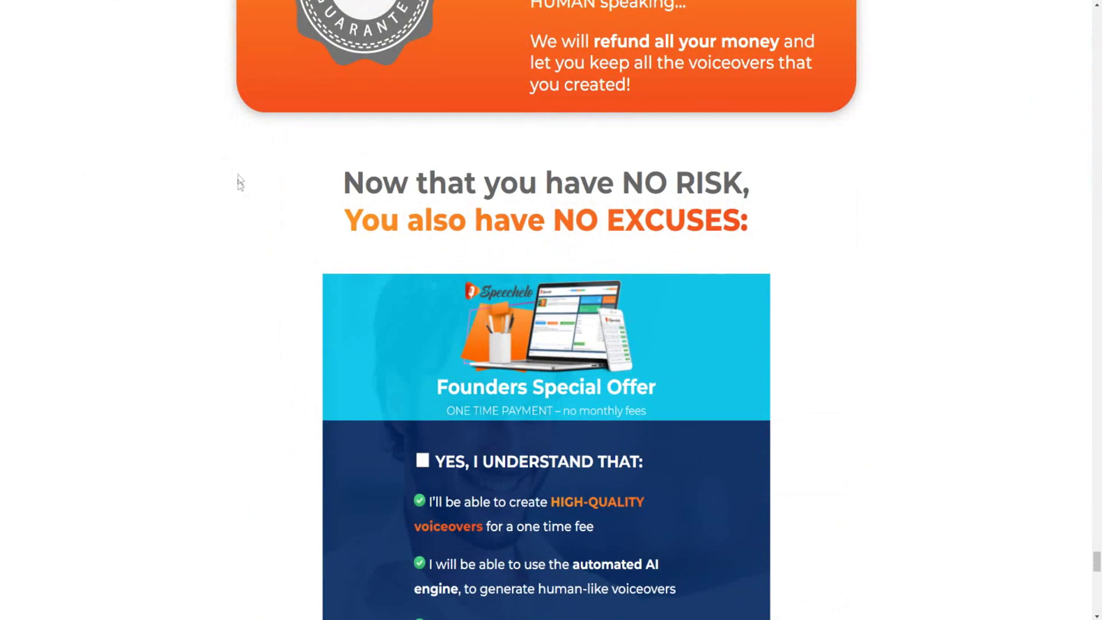
scroll(239, 180, down, 3)
scroll(236, 157, down, 3)
scroll(236, 158, up, 5)
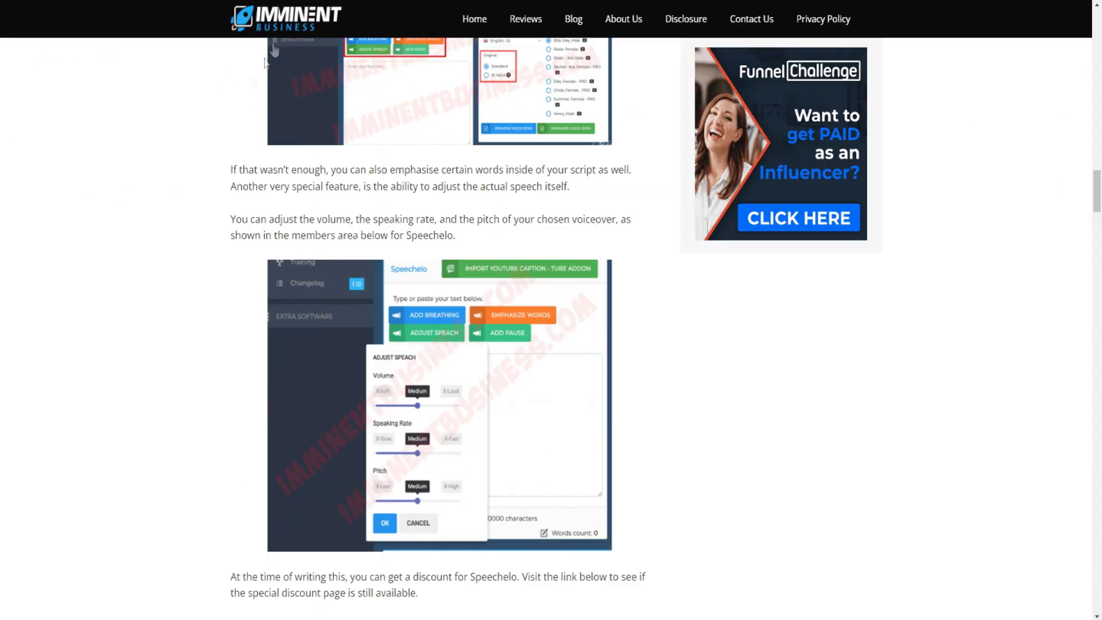
scroll(219, 151, down, 10)
scroll(219, 151, down, 15)
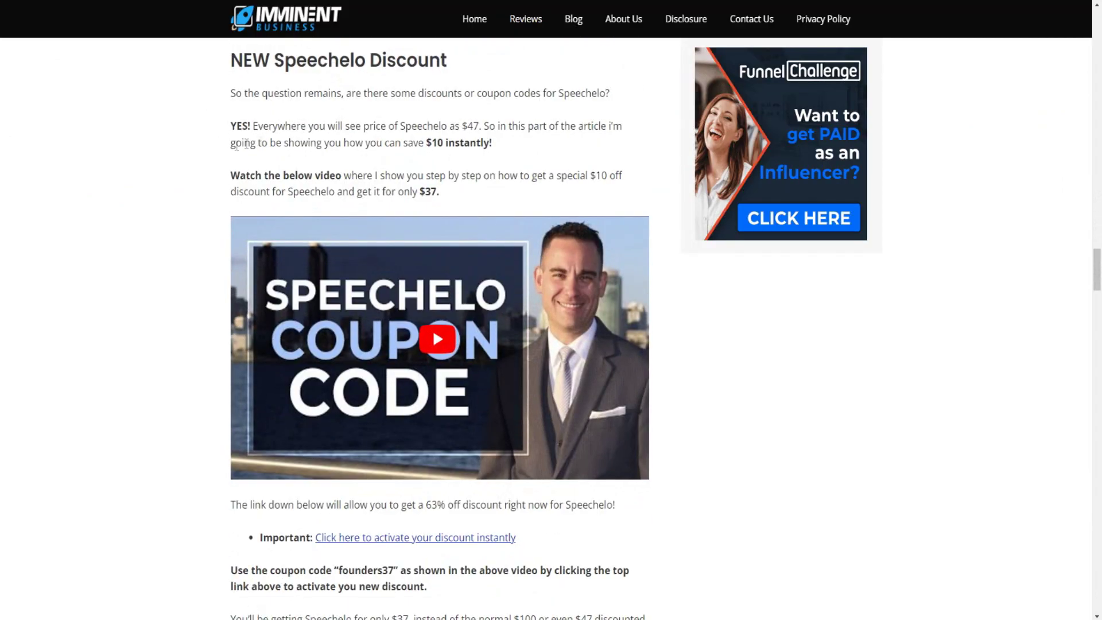
scroll(255, 167, down, 10)
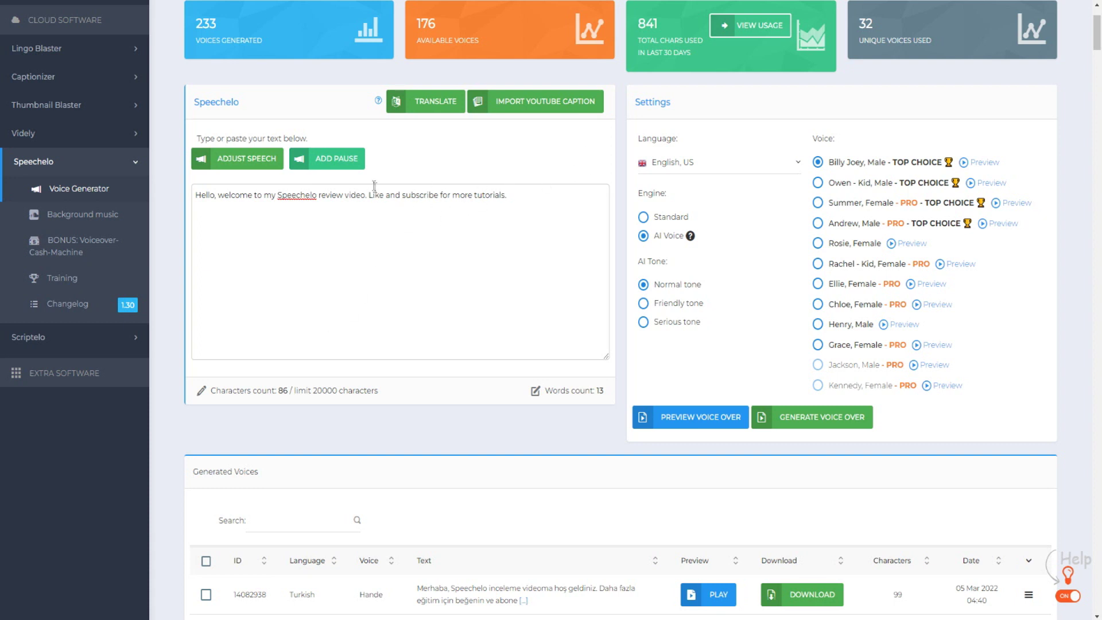
Replace the word "review" with "tutorial" in the first sentence of the voiceover script.
drag(509, 195, 187, 203)
click(316, 197)
drag(320, 197, 340, 198)
text(tutorial)
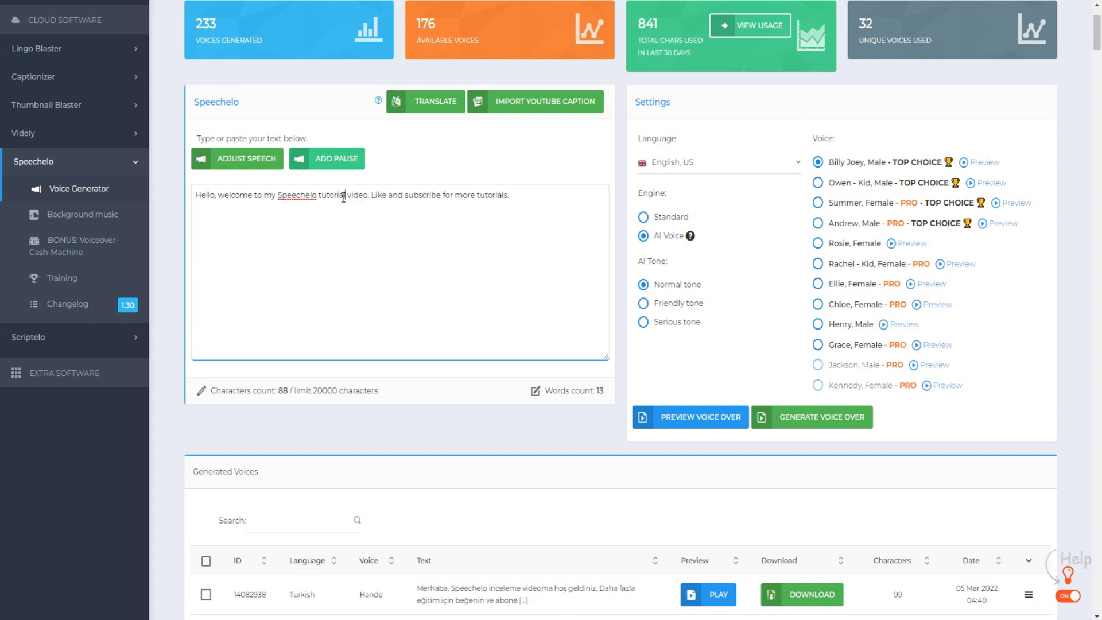
Add a separate closing paragraph reading "Thank you for watching." to the script, with its spelling corrected.
click(517, 201)
key(Return)
key(Return)
text(Tjank you for wat)
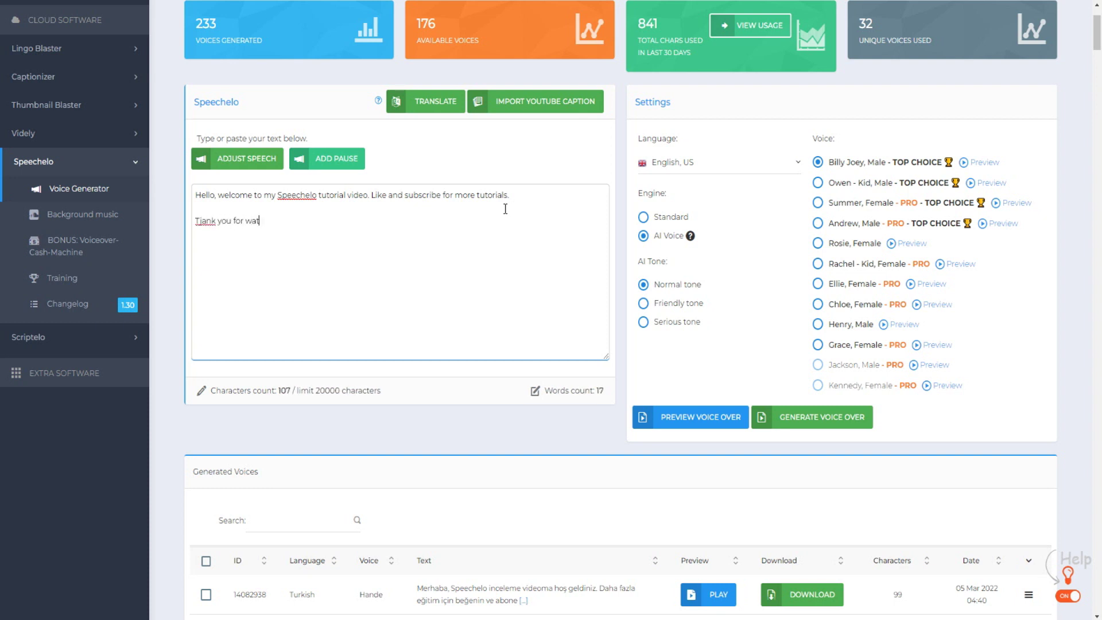
text(ching.)
right_click(208, 223)
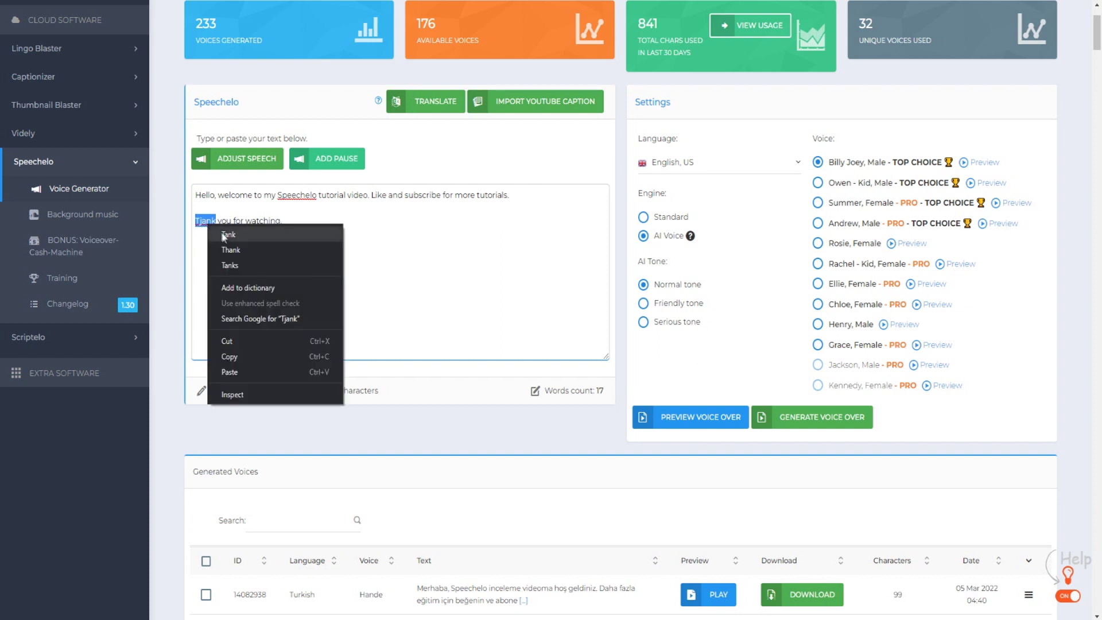
click(233, 249)
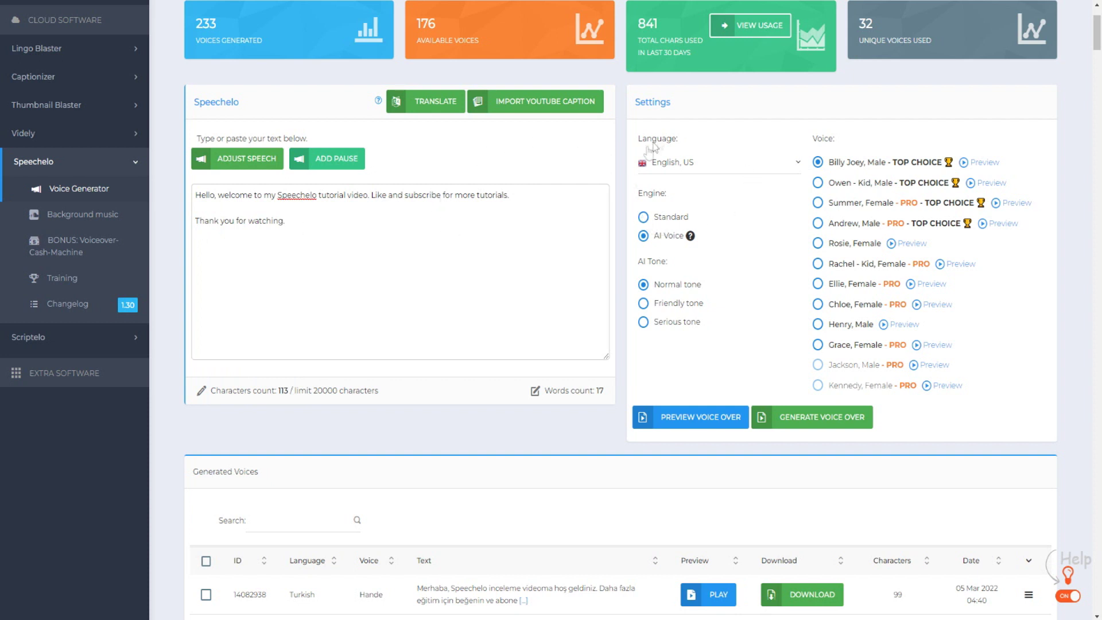
Switch the voice engine to Standard and look through the available languages without changing English, US.
drag(635, 104, 683, 113)
click(714, 138)
click(655, 221)
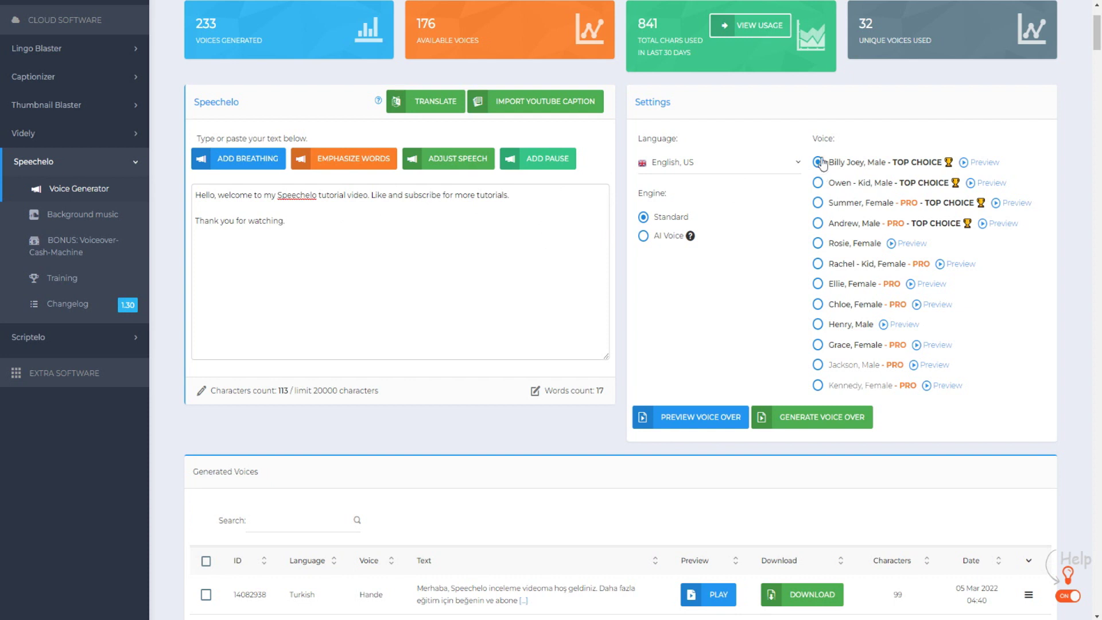
click(779, 166)
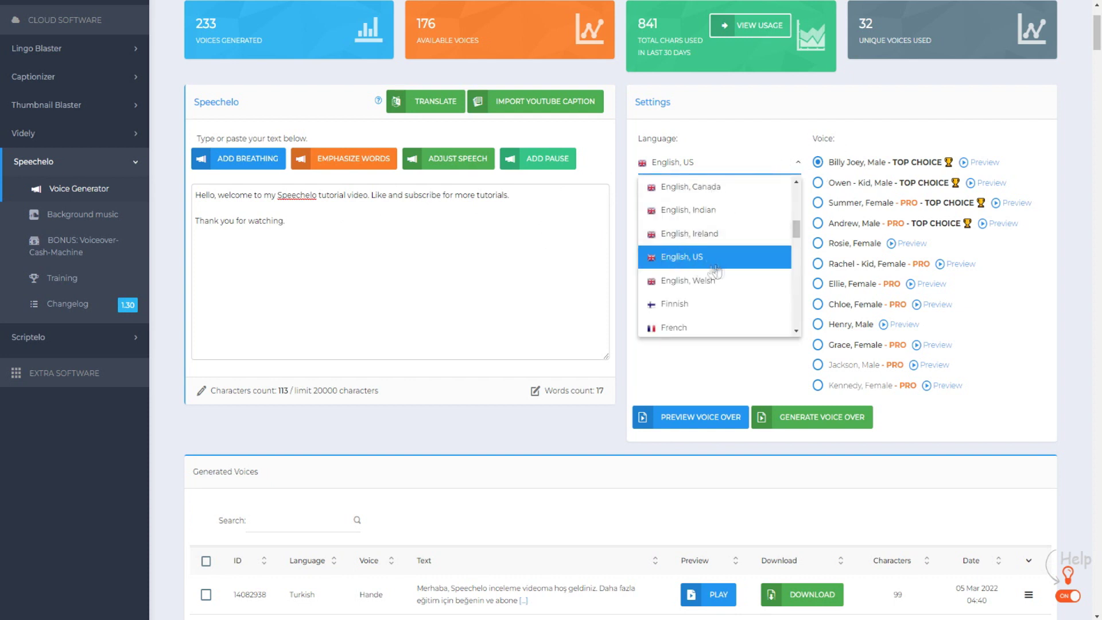
click(764, 136)
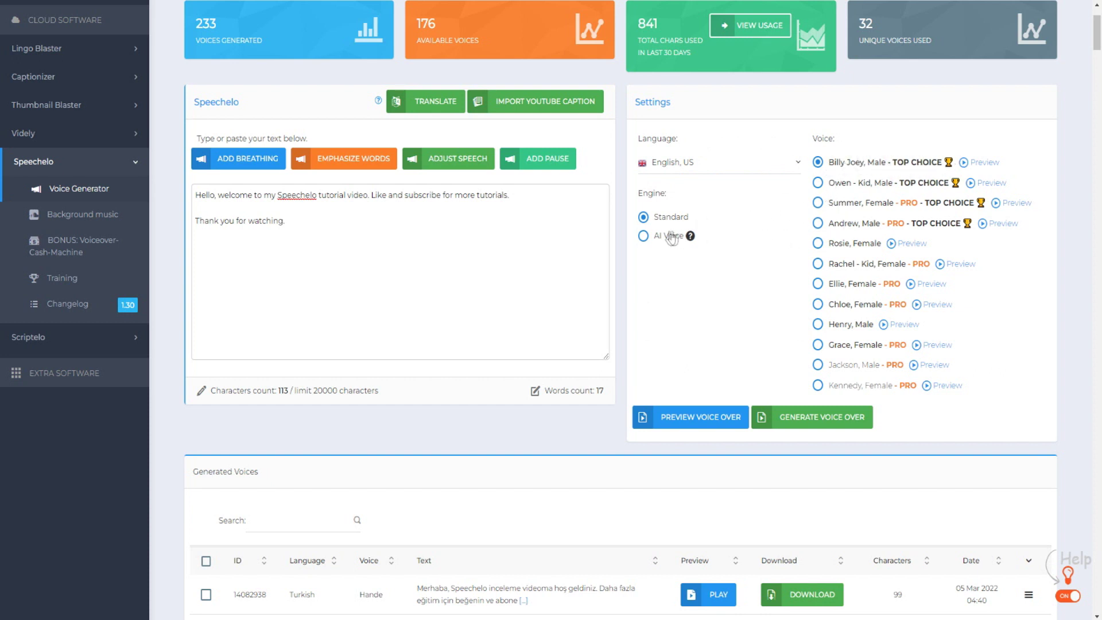
Set the engine to AI Voice with the Friendly tone and generate the voice over.
click(643, 237)
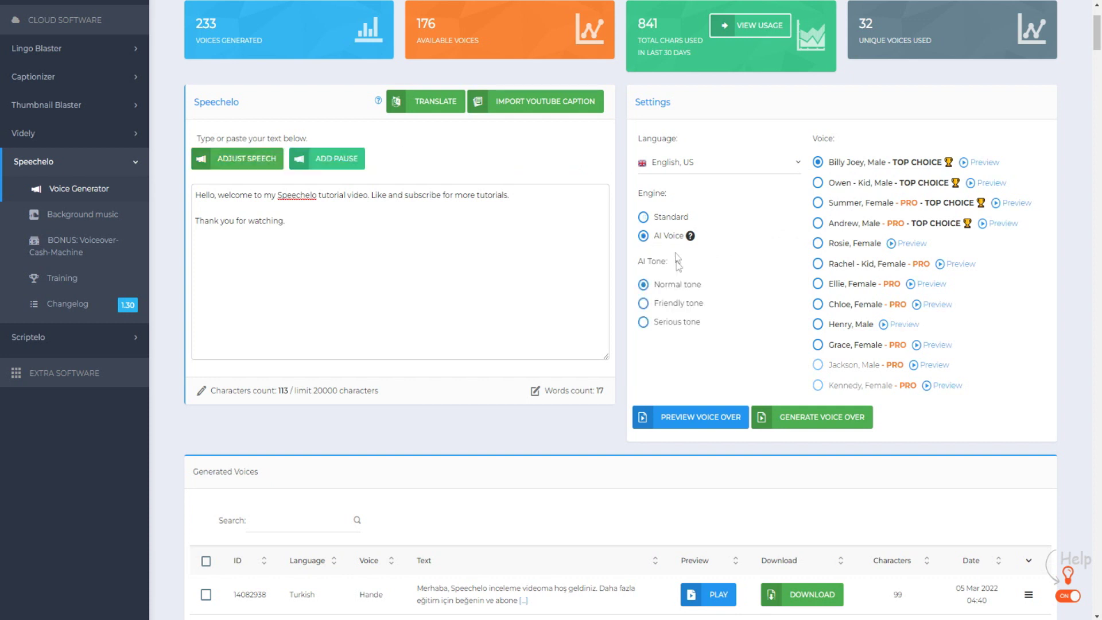
click(643, 304)
click(811, 419)
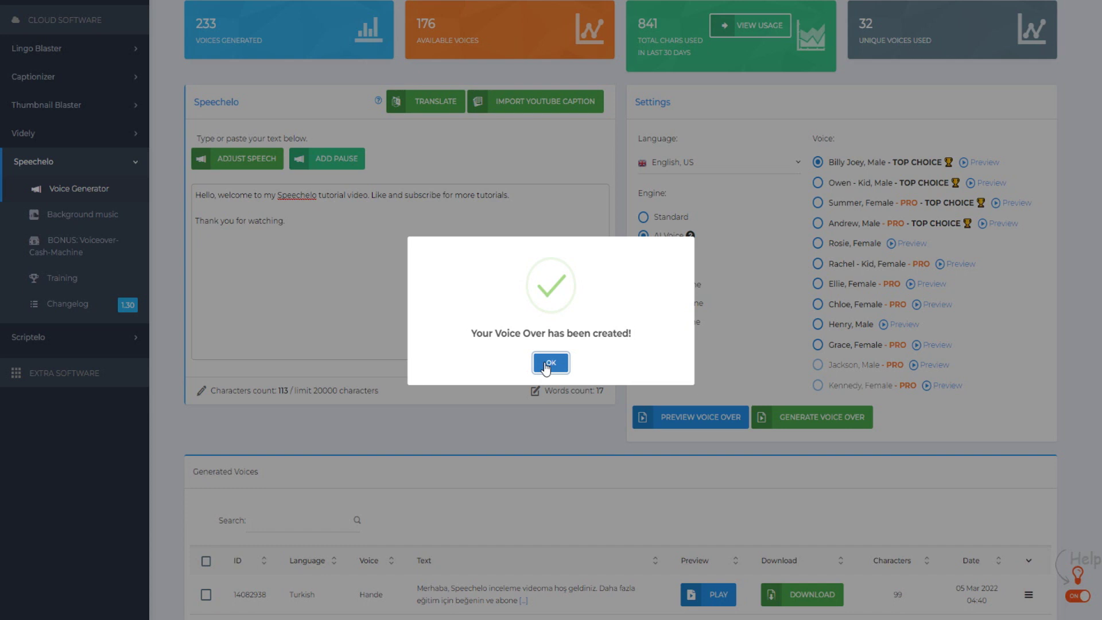
click(550, 363)
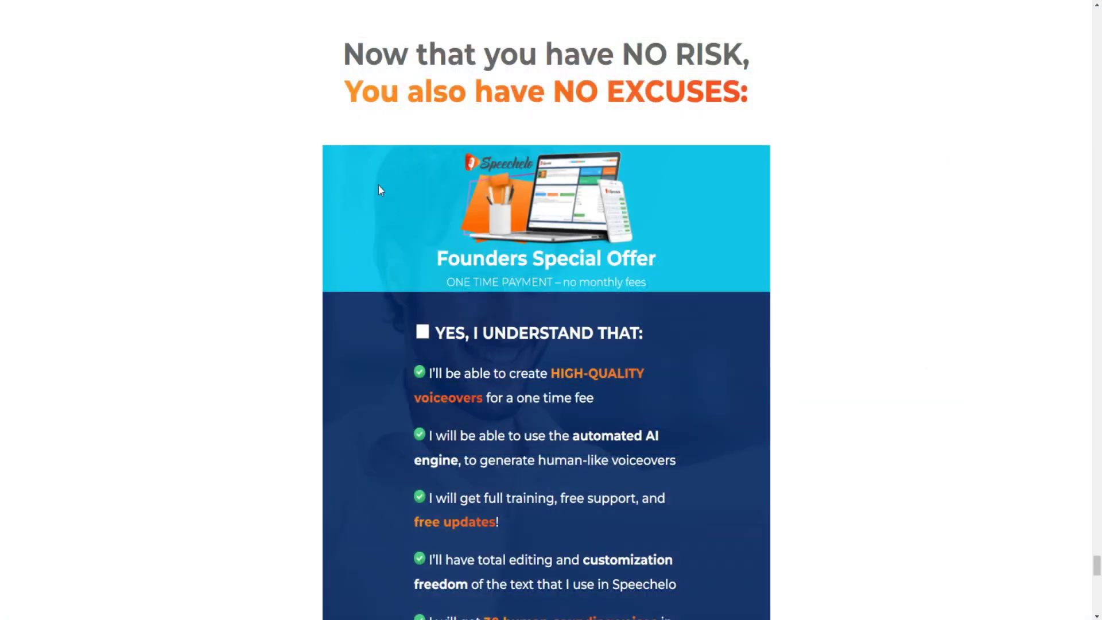
Examine the Founders Special Offer terms and one-time price on the sales page.
scroll(378, 193, down, 5)
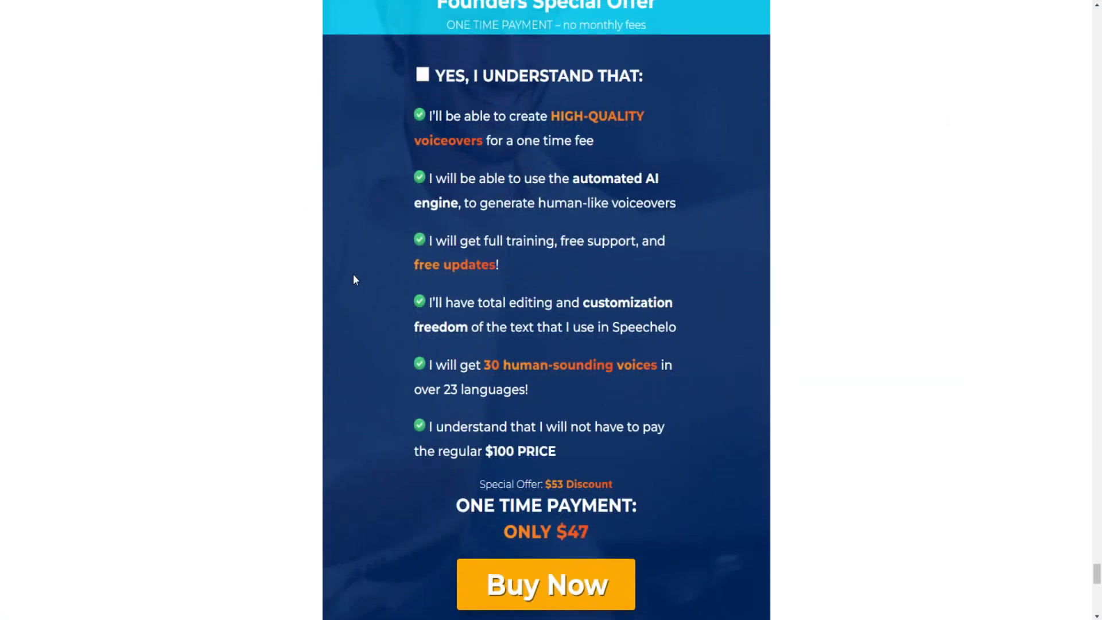
scroll(353, 277, down, 1)
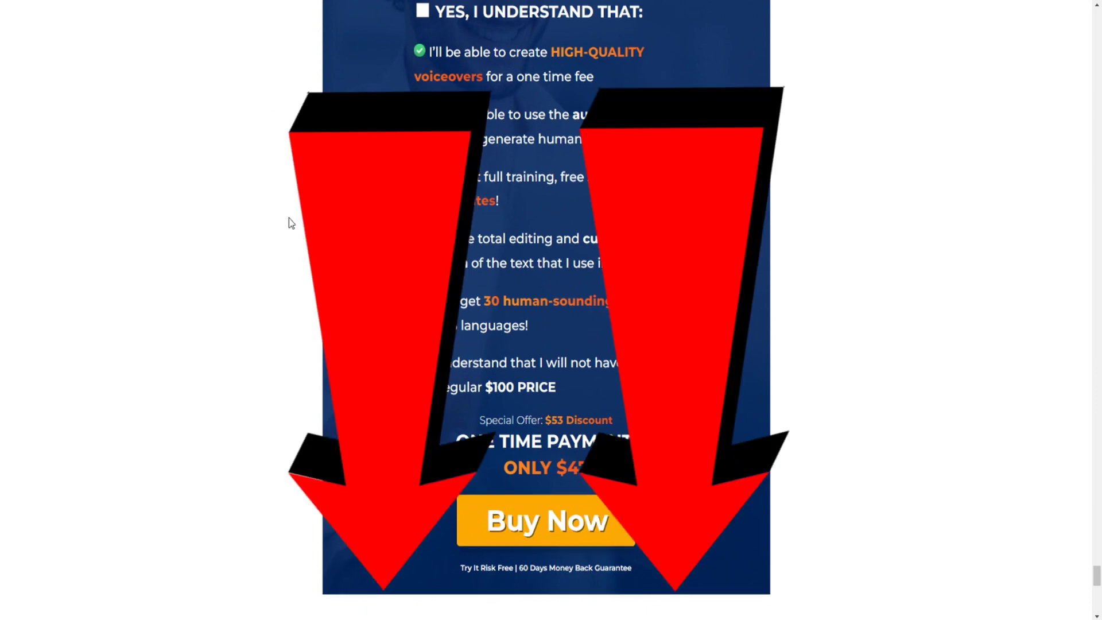
scroll(290, 223, up, 1)
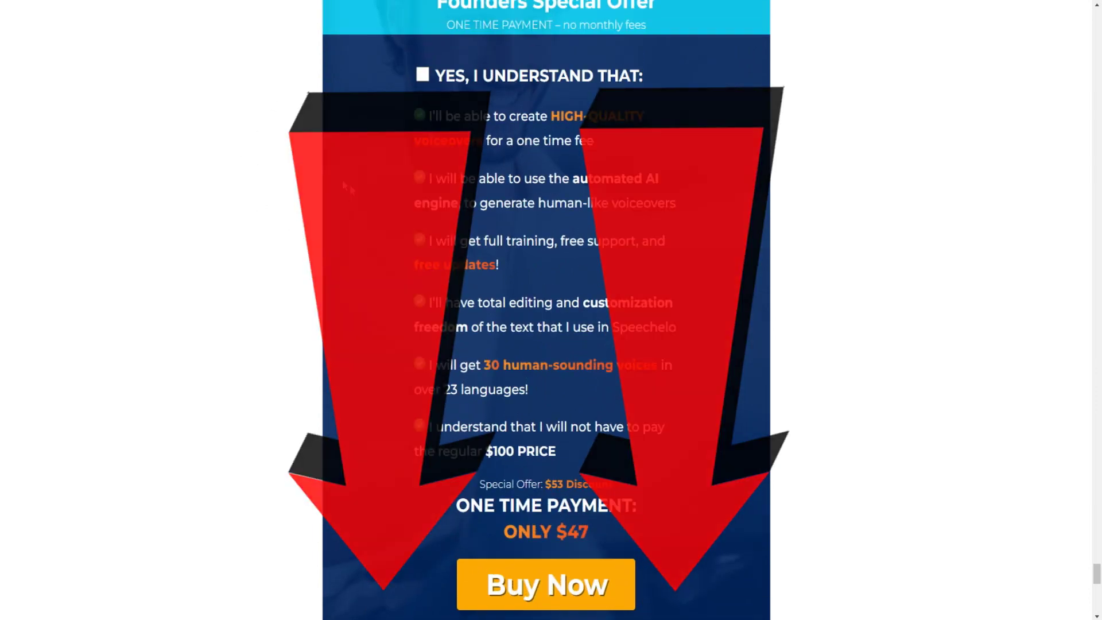
scroll(321, 178, down, 3)
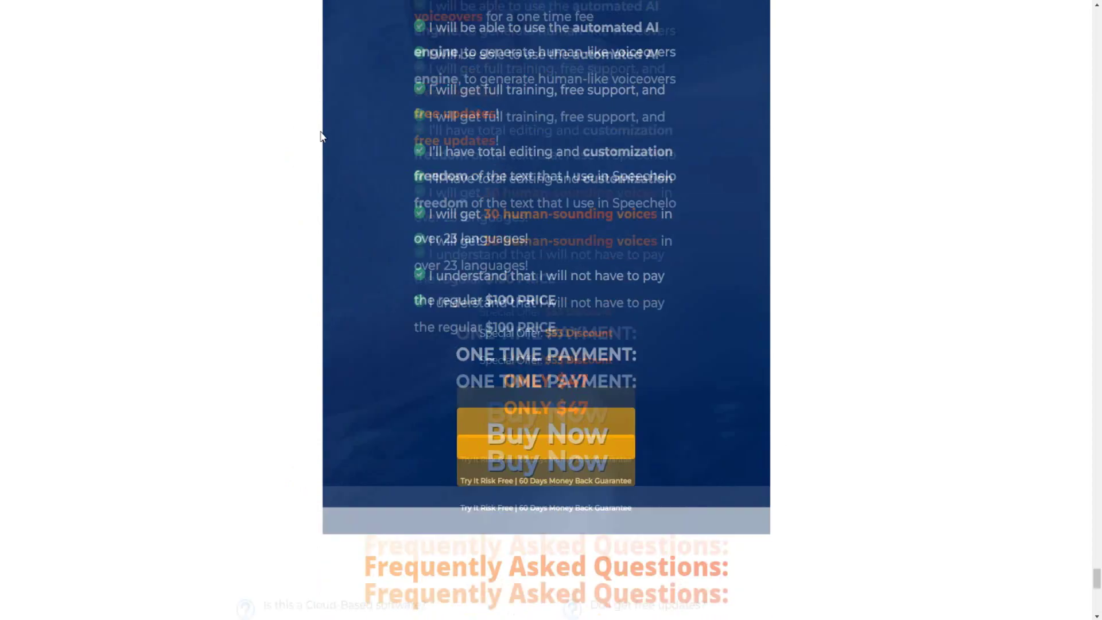
scroll(423, 273, up, 3)
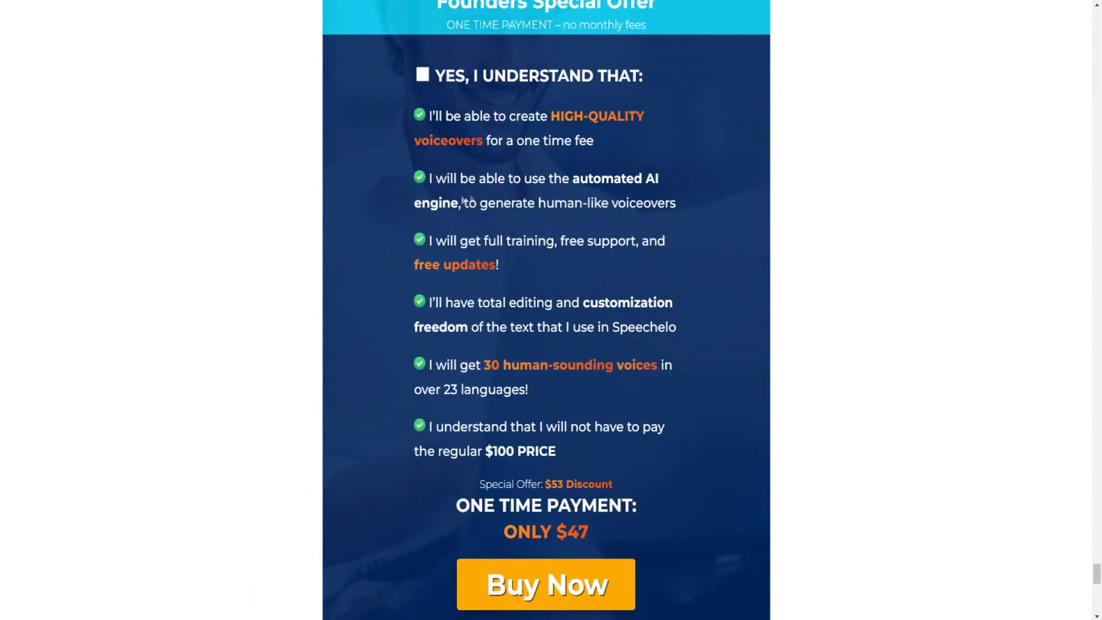
scroll(524, 285, down, 2)
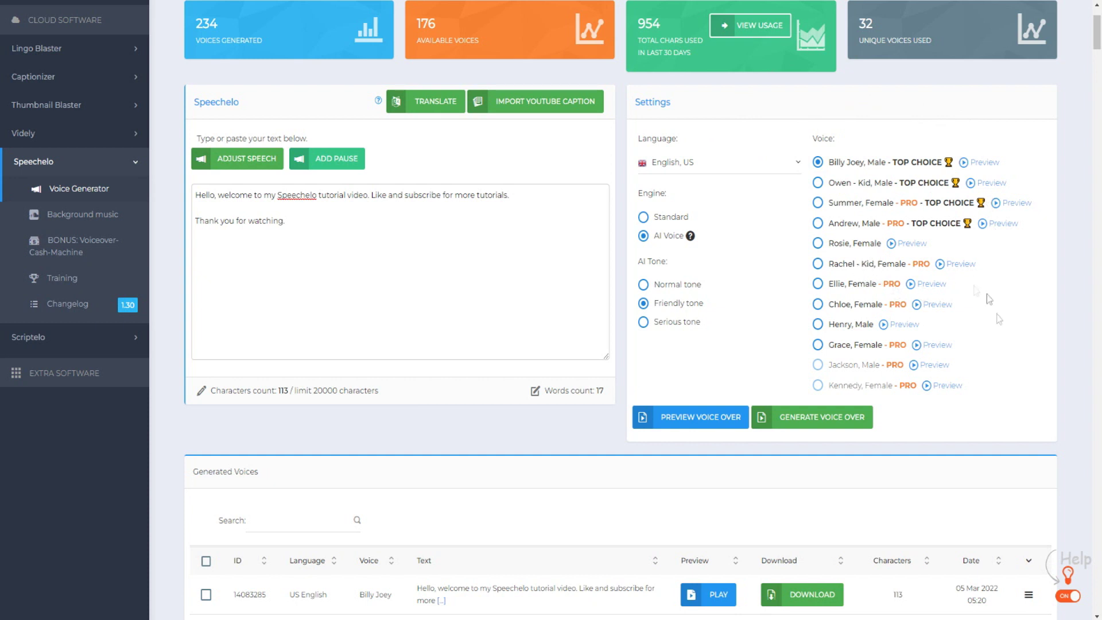
Select the Chloe female PRO voice and browse the language list, keeping English, US.
drag(883, 285, 897, 287)
click(896, 305)
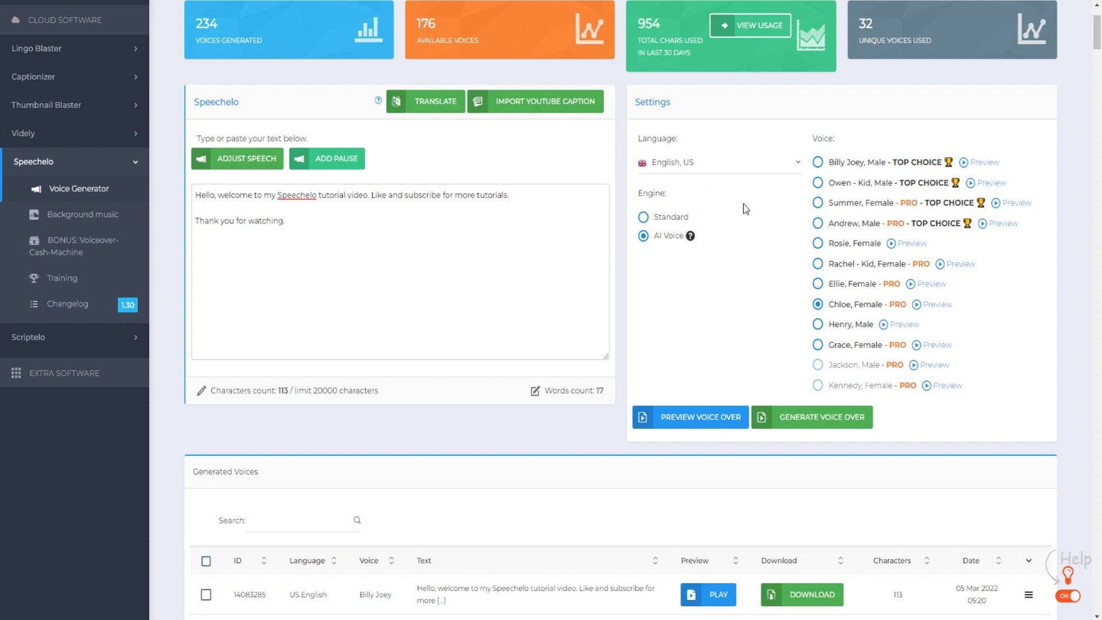
click(740, 167)
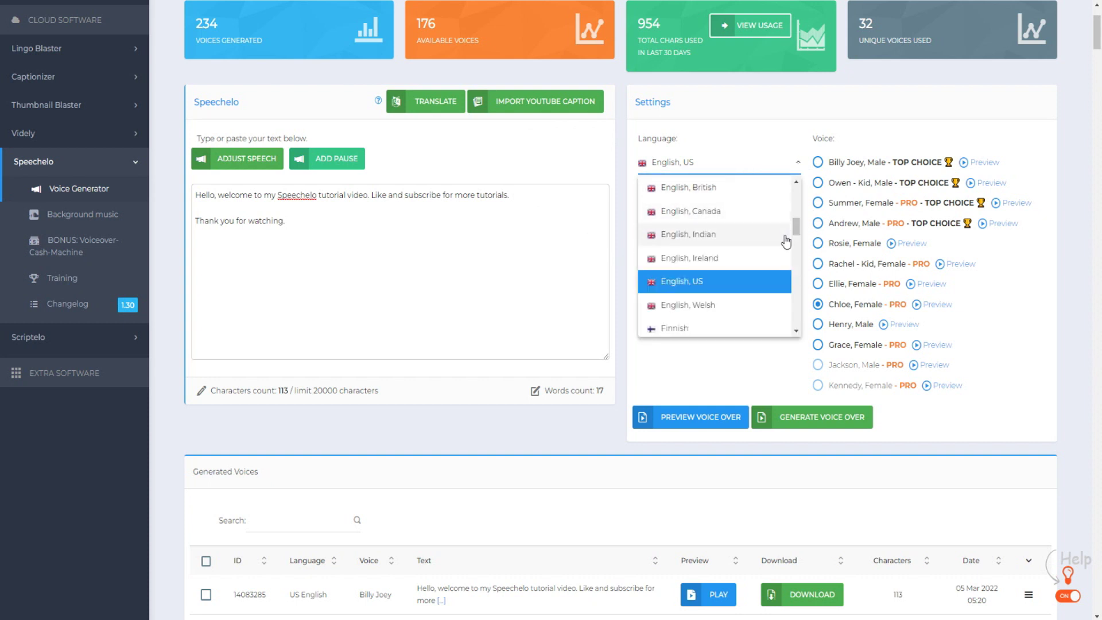
drag(797, 233, 800, 257)
click(781, 140)
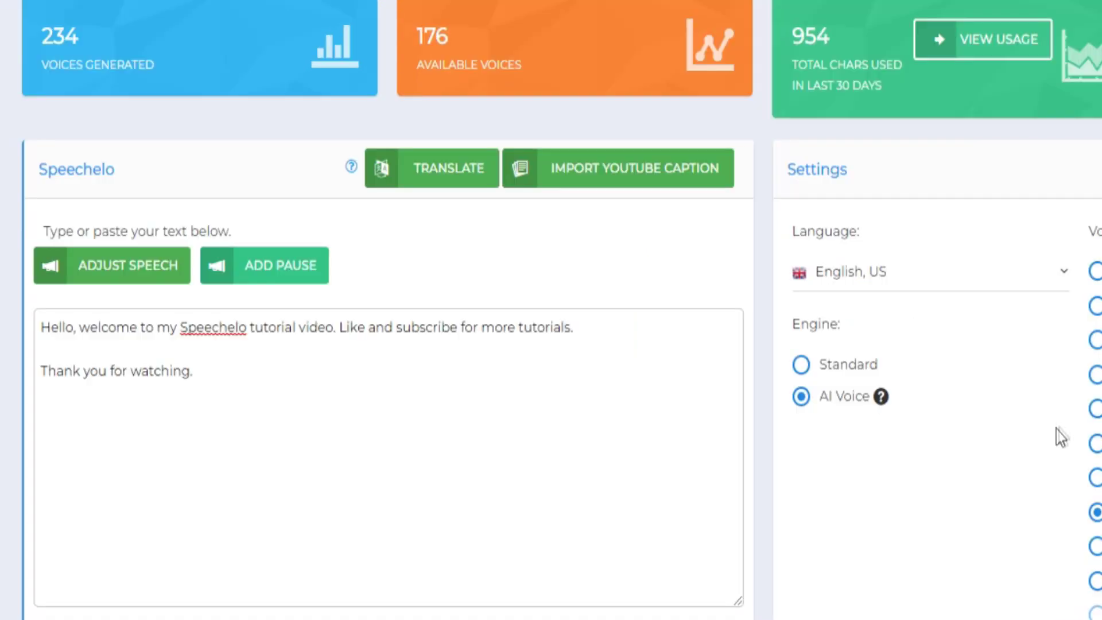
Review the article's sections on the Speechelo bonuses and the Speechelo Tube and Speechelo Pro upgrades.
scroll(797, 261, up, 1)
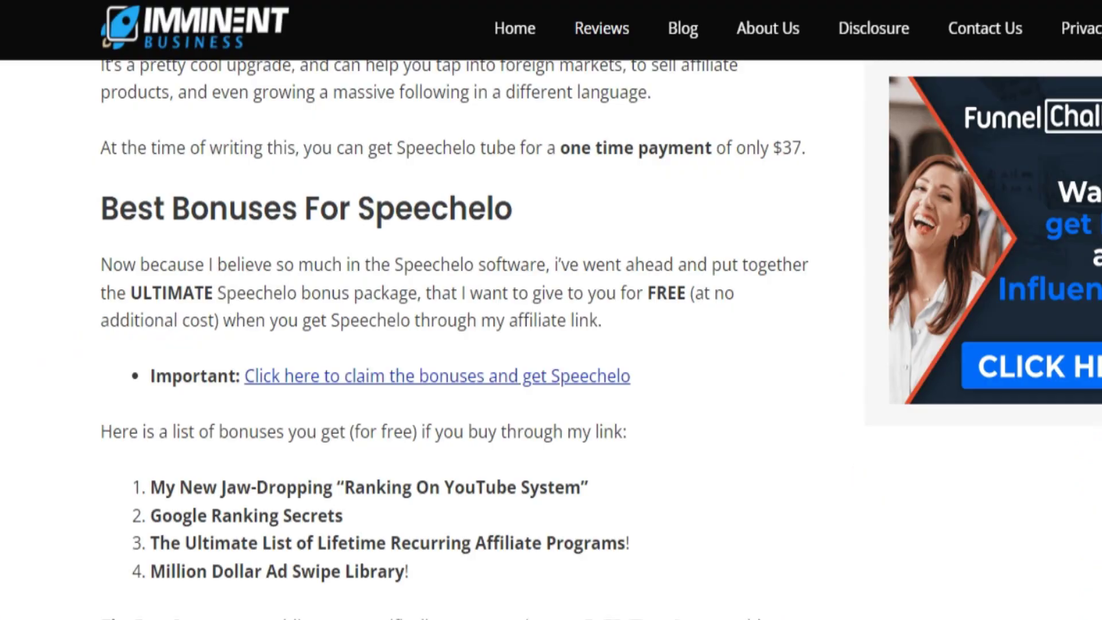
scroll(296, 198, up, 15)
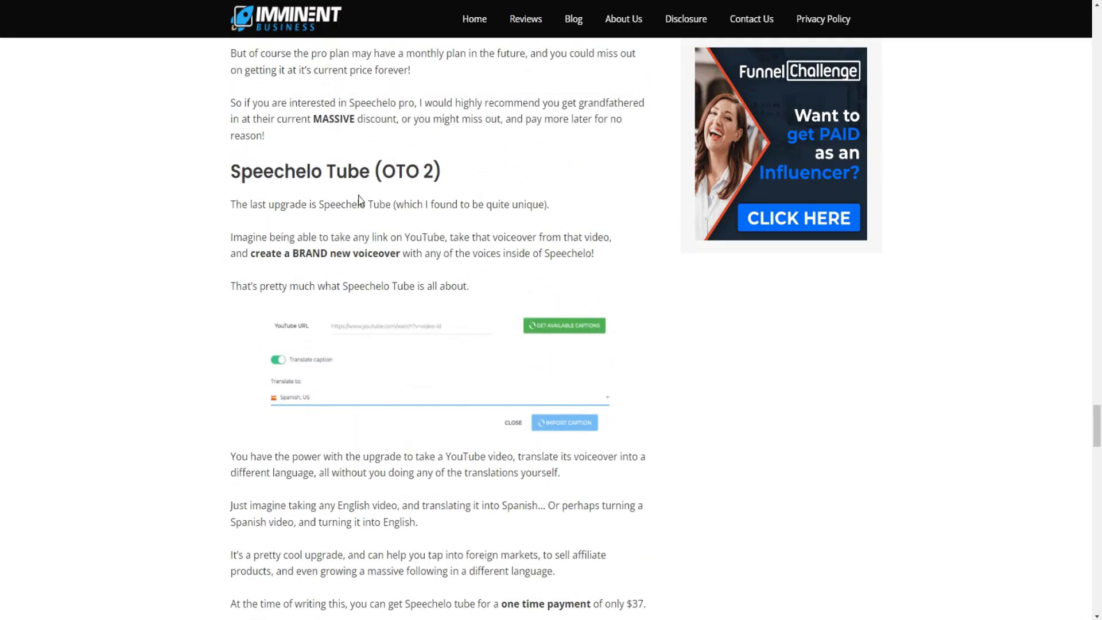
scroll(309, 198, up, 6)
scroll(309, 197, up, 5)
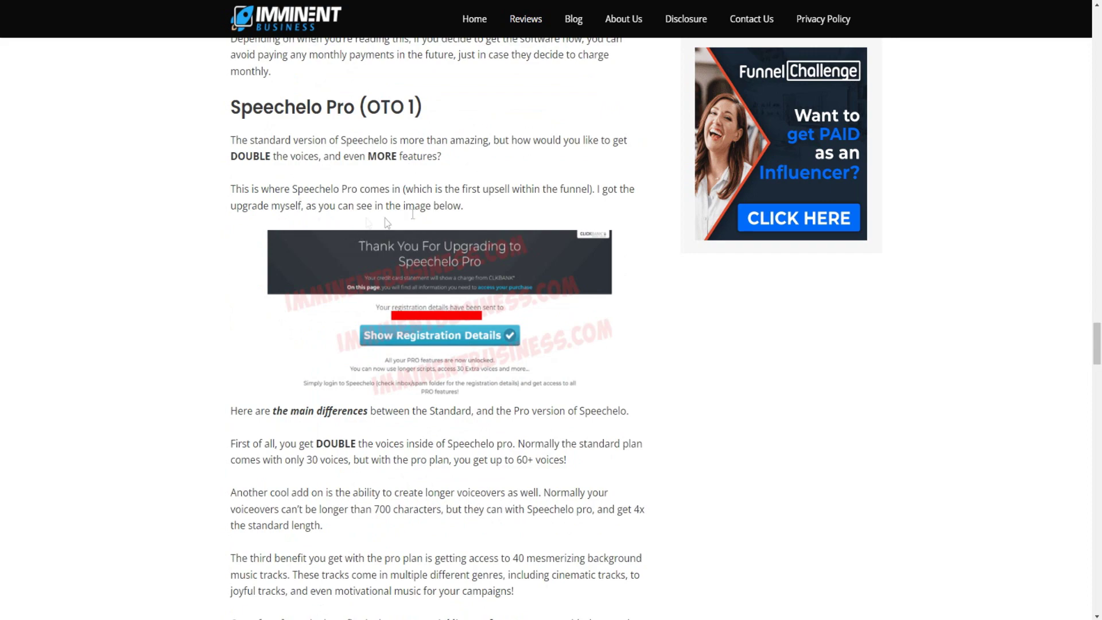
scroll(433, 146, up, 3)
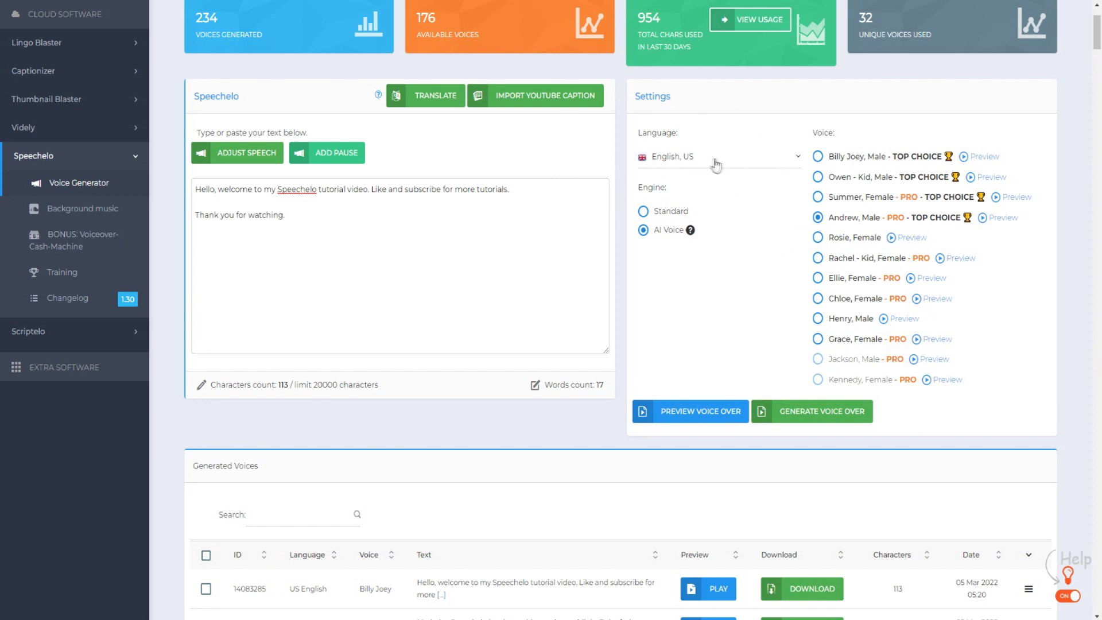
Check the language options, keep English, US, and choose the Billy Joey male voice.
click(786, 163)
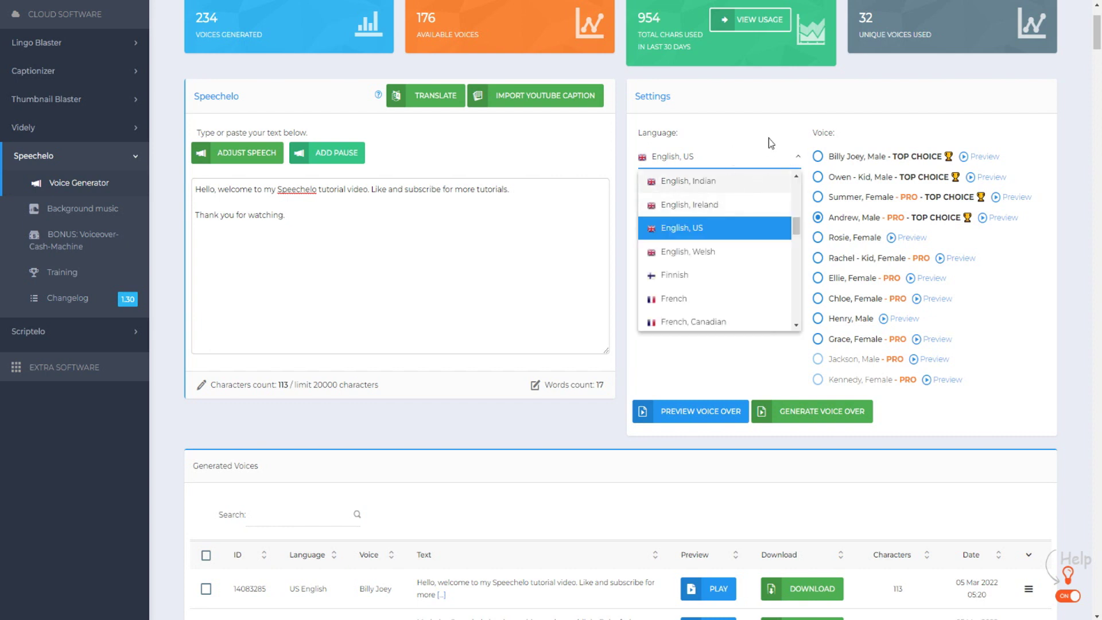
click(771, 145)
click(819, 156)
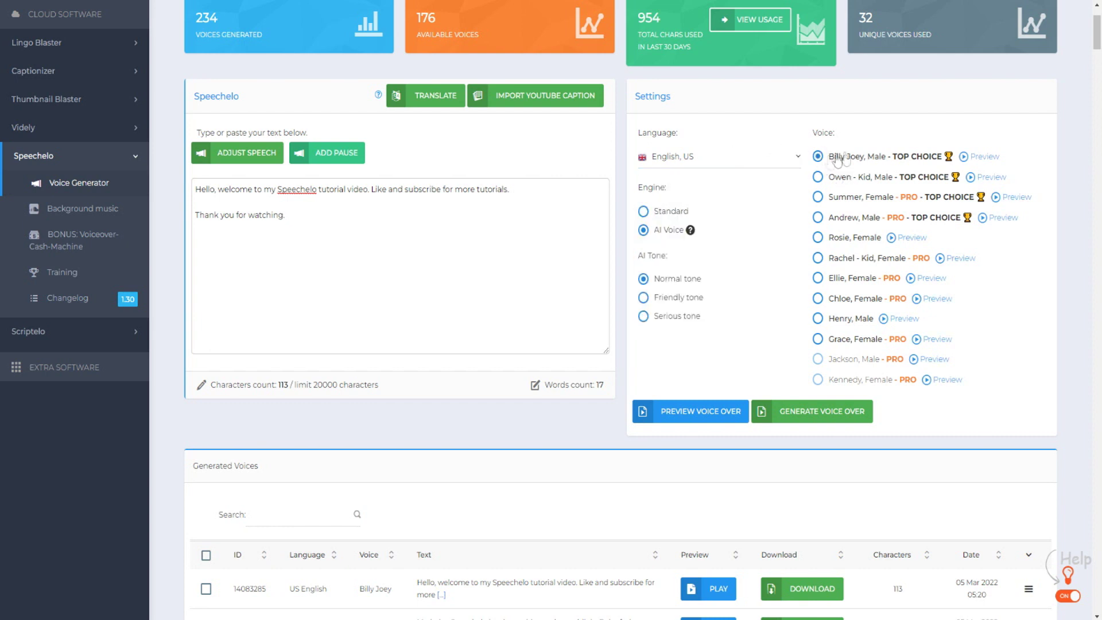
Set the AI tone to Friendly and generate the voiceover from the welcome script.
click(646, 299)
drag(341, 234, 190, 193)
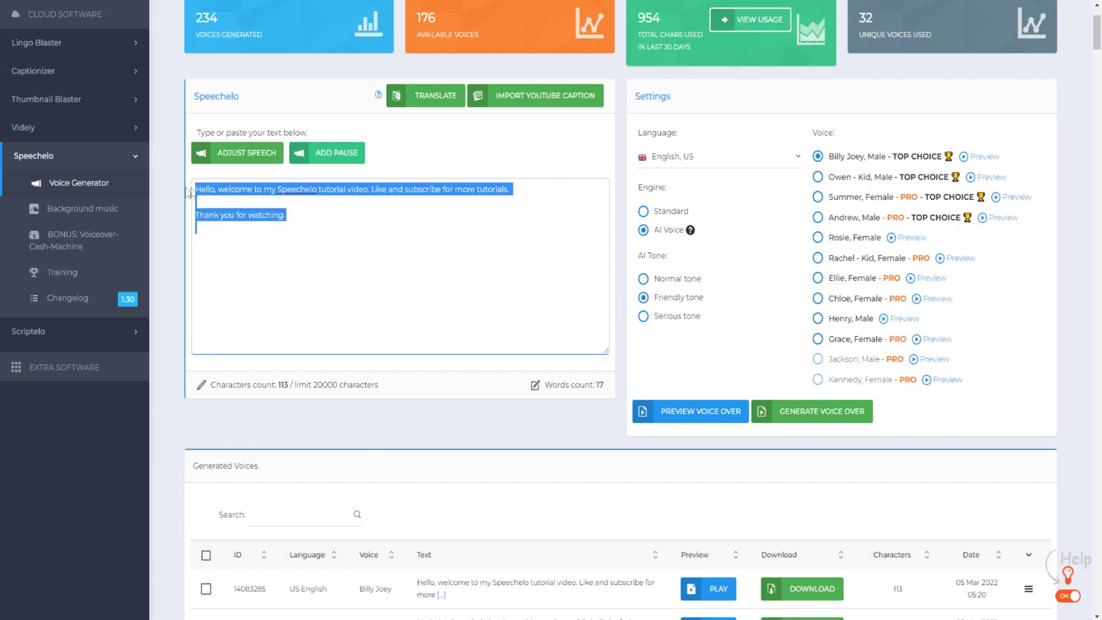
click(332, 211)
click(801, 412)
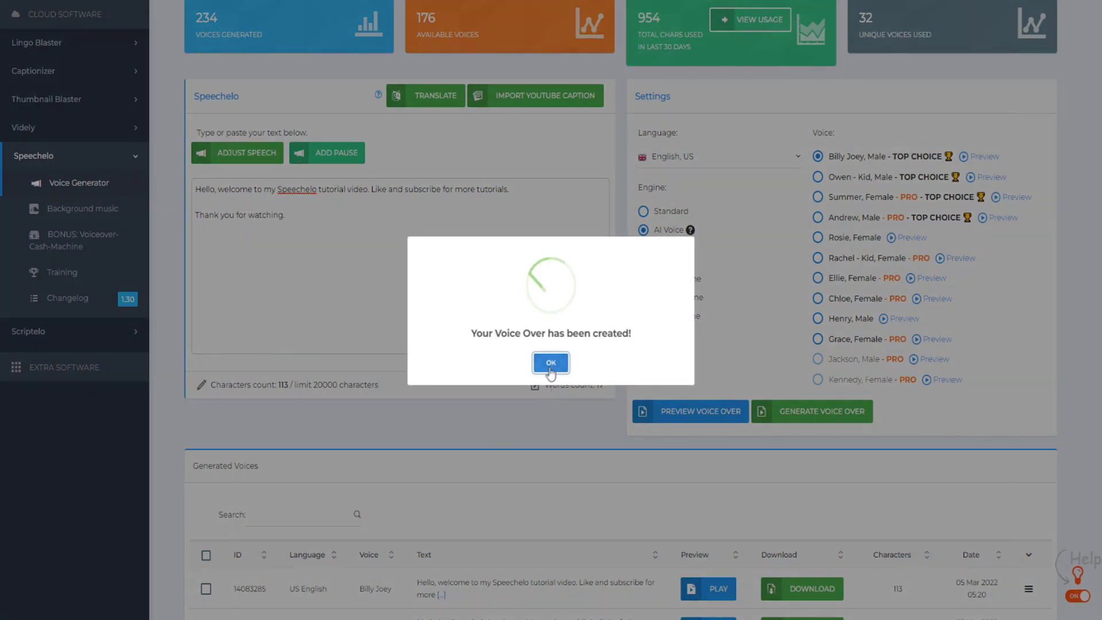
click(550, 369)
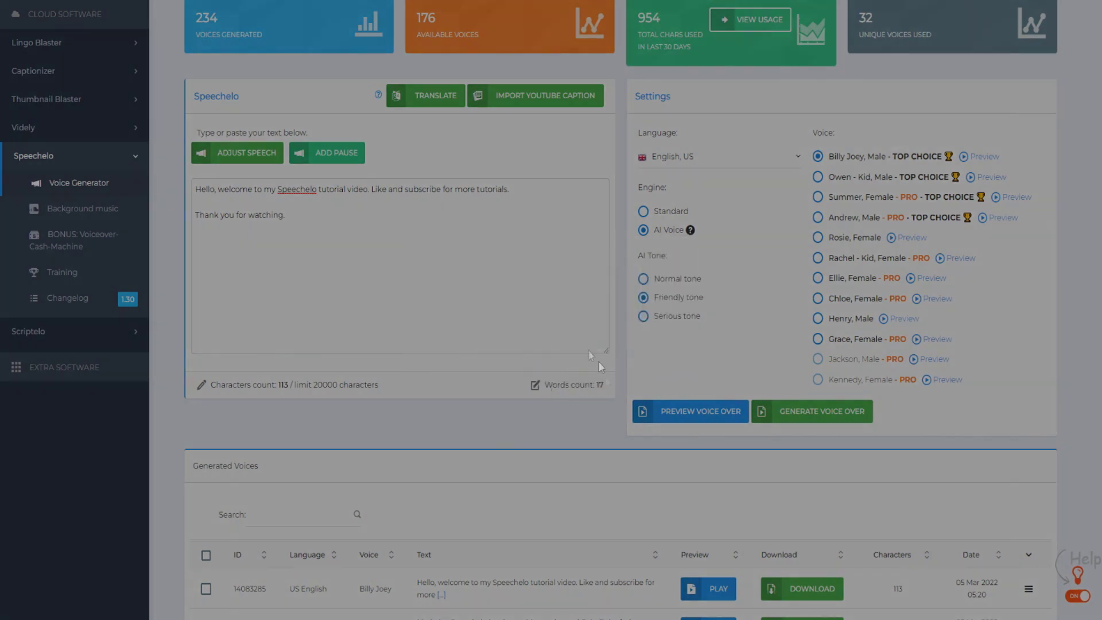
Play back the newly generated Billy Joey voiceover and close its audio preview.
click(715, 588)
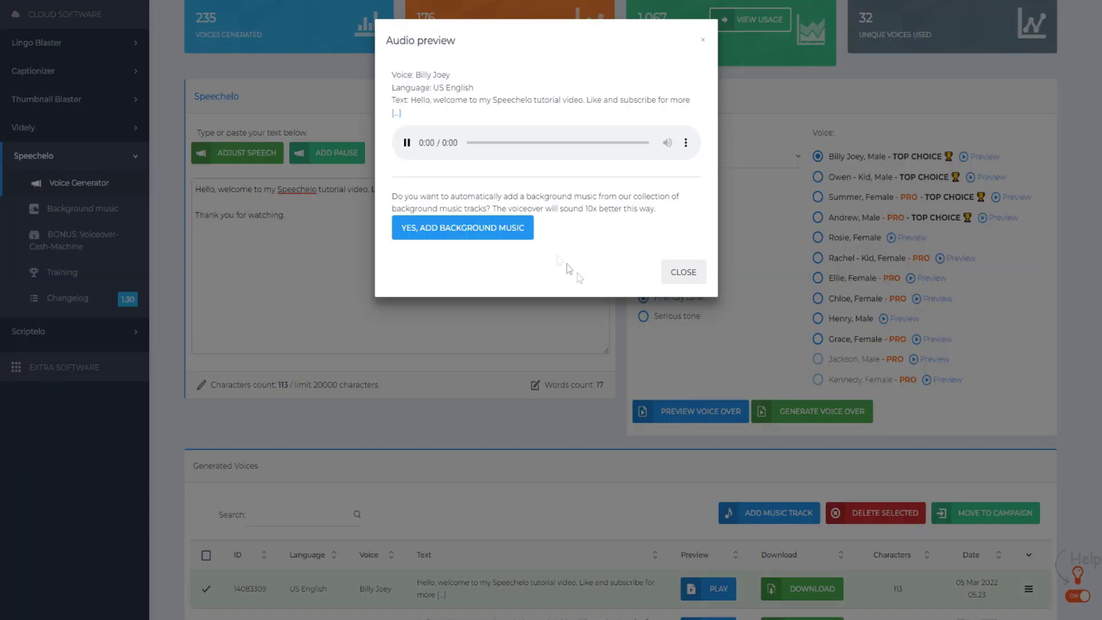
click(407, 143)
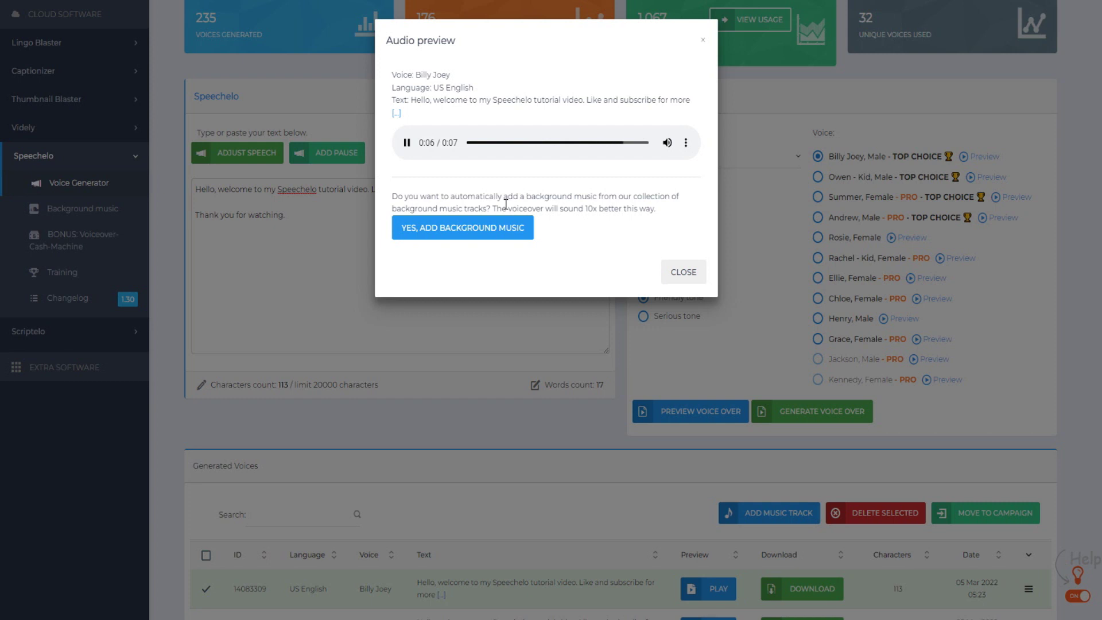
click(692, 268)
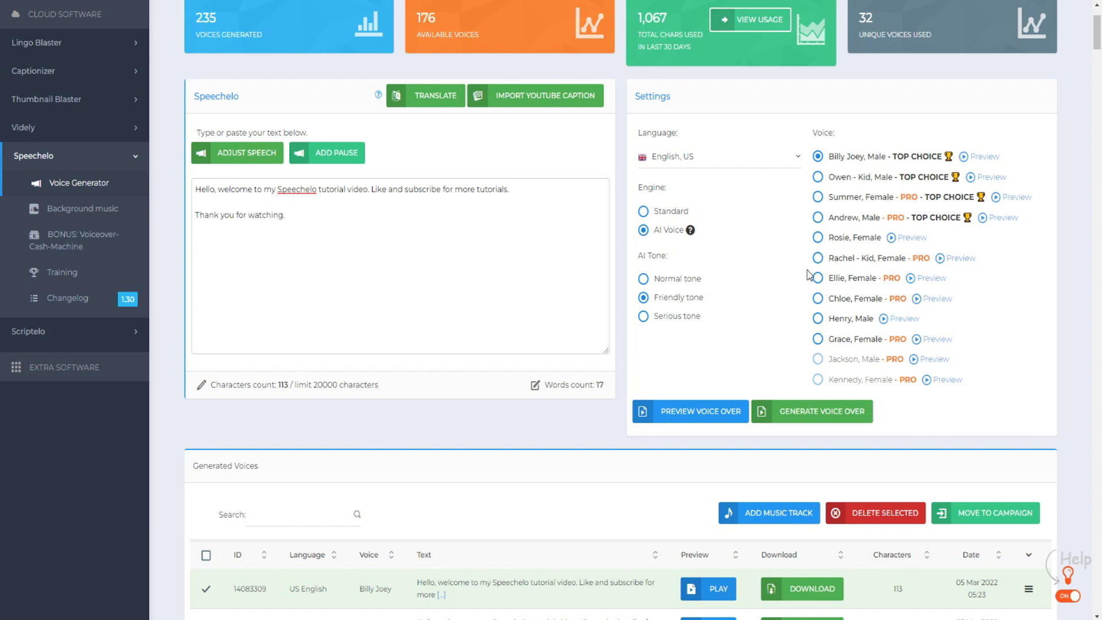
Preview the Andrew male PRO voice and browse the full language list, keeping English, US.
click(818, 219)
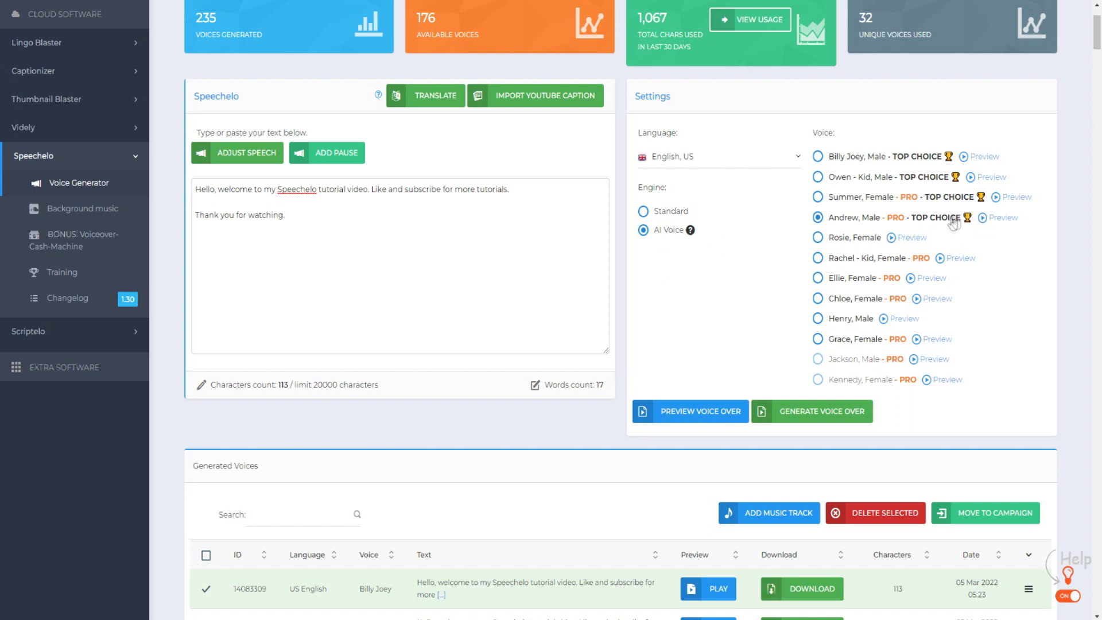
click(983, 218)
click(779, 160)
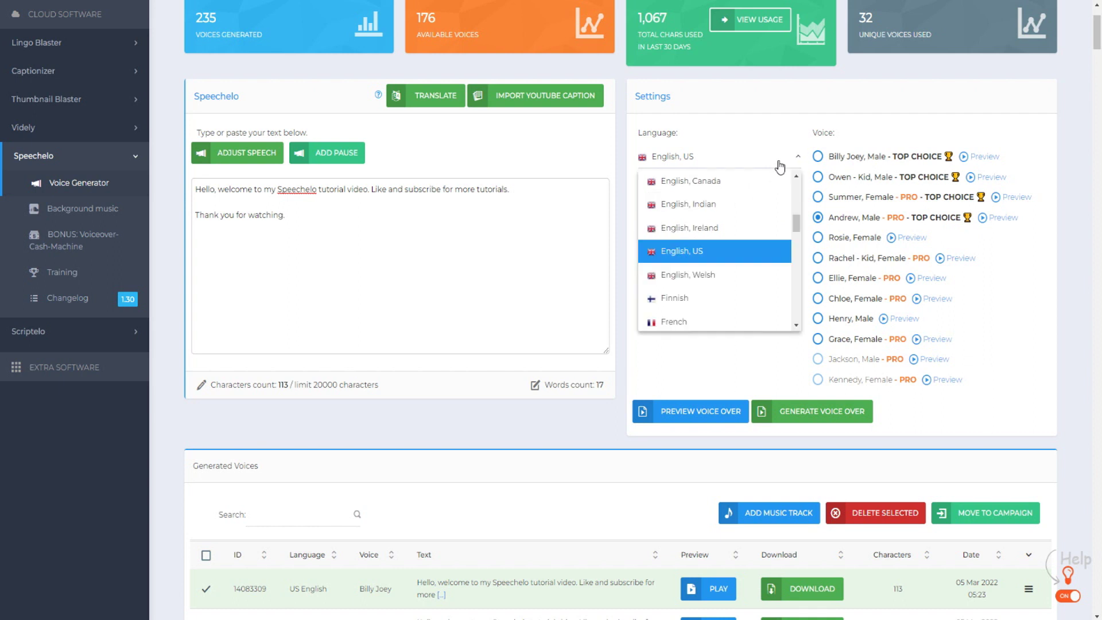
drag(796, 224, 797, 190)
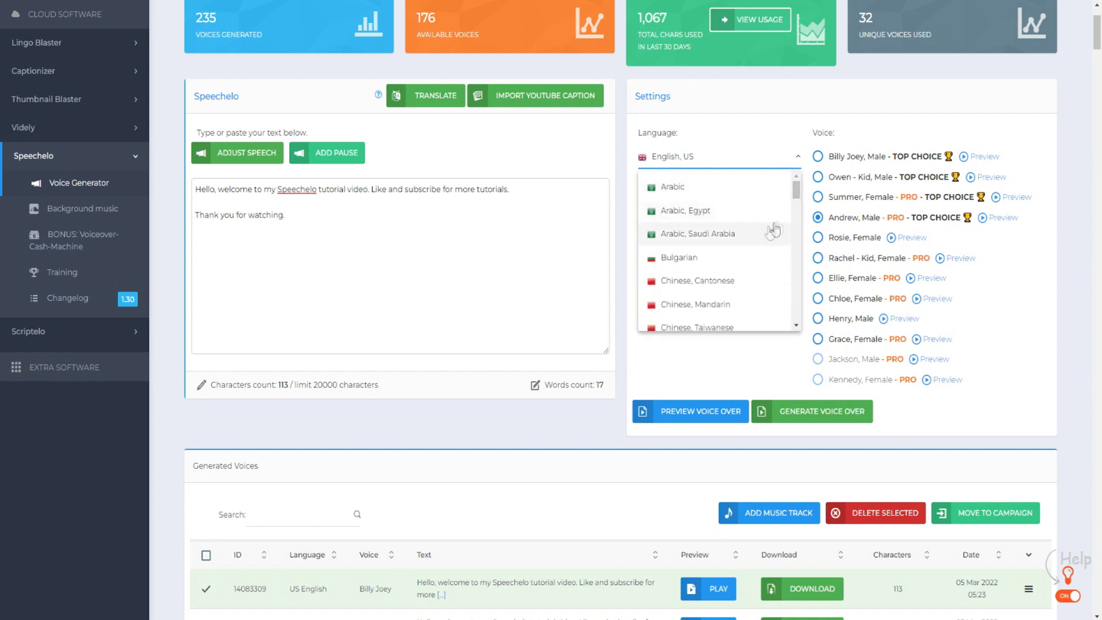
drag(797, 191, 800, 220)
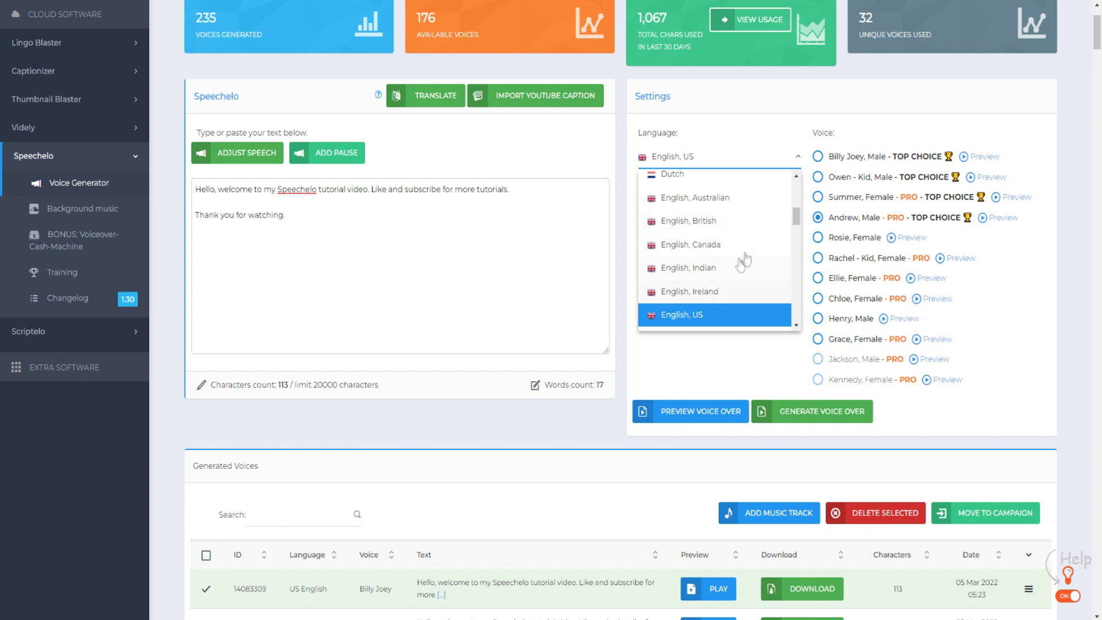
drag(796, 217, 799, 316)
click(479, 289)
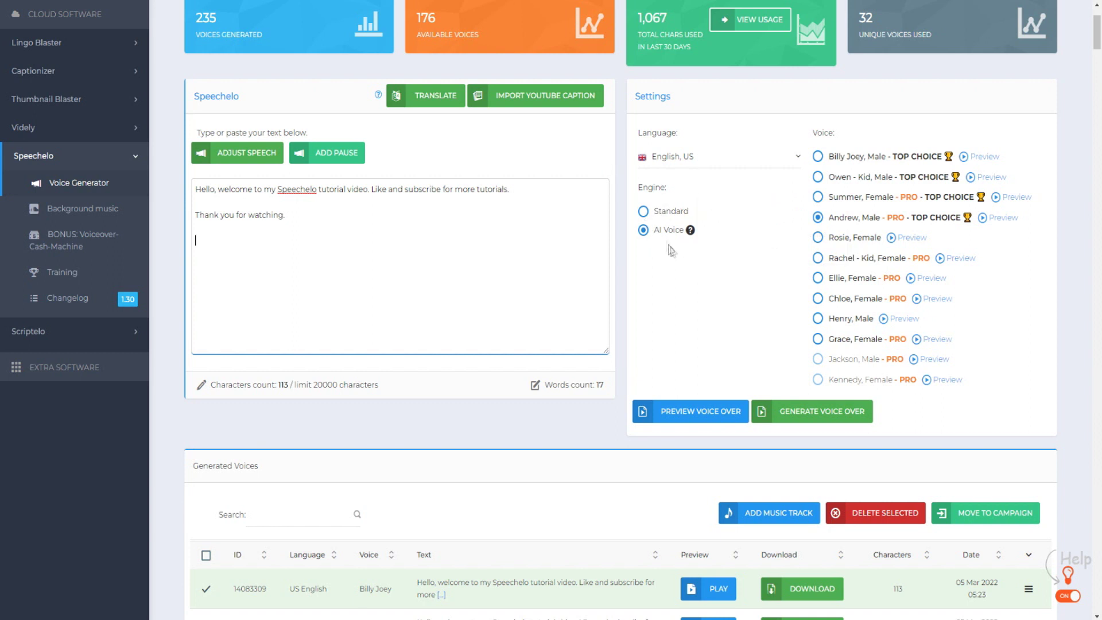
Choose the Billy Joey male voice with the Friendly AI tone.
click(818, 157)
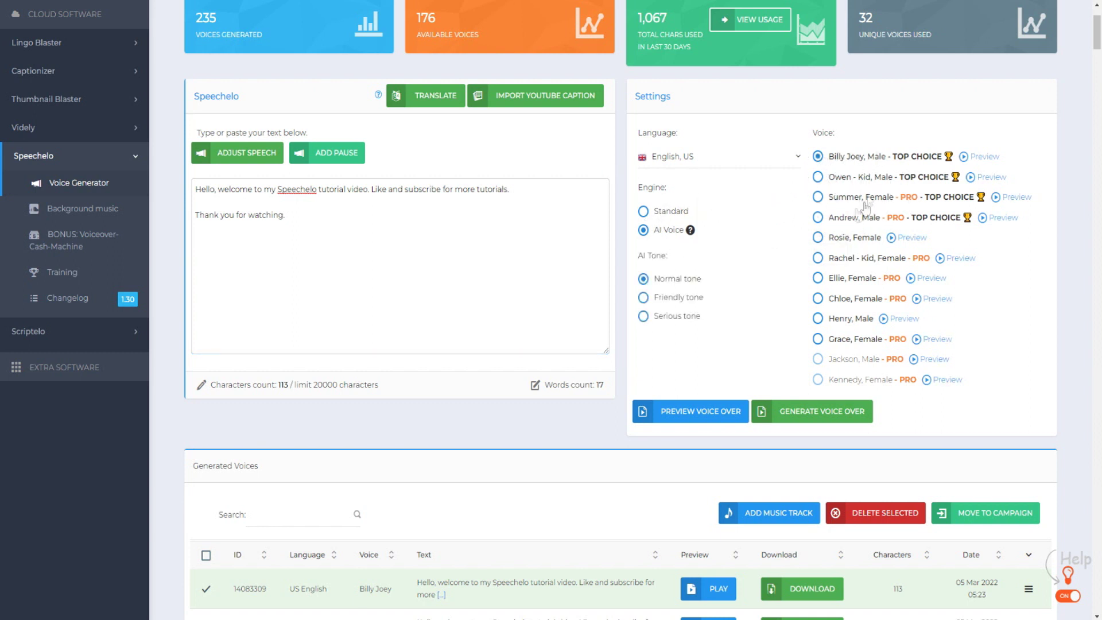
click(643, 299)
click(226, 189)
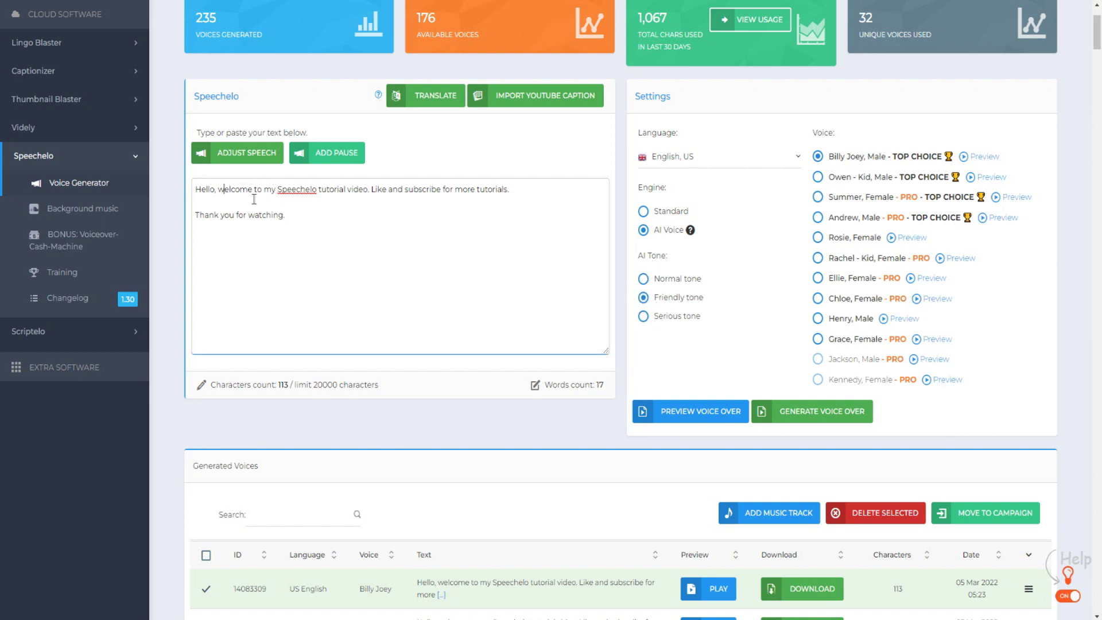
click(245, 153)
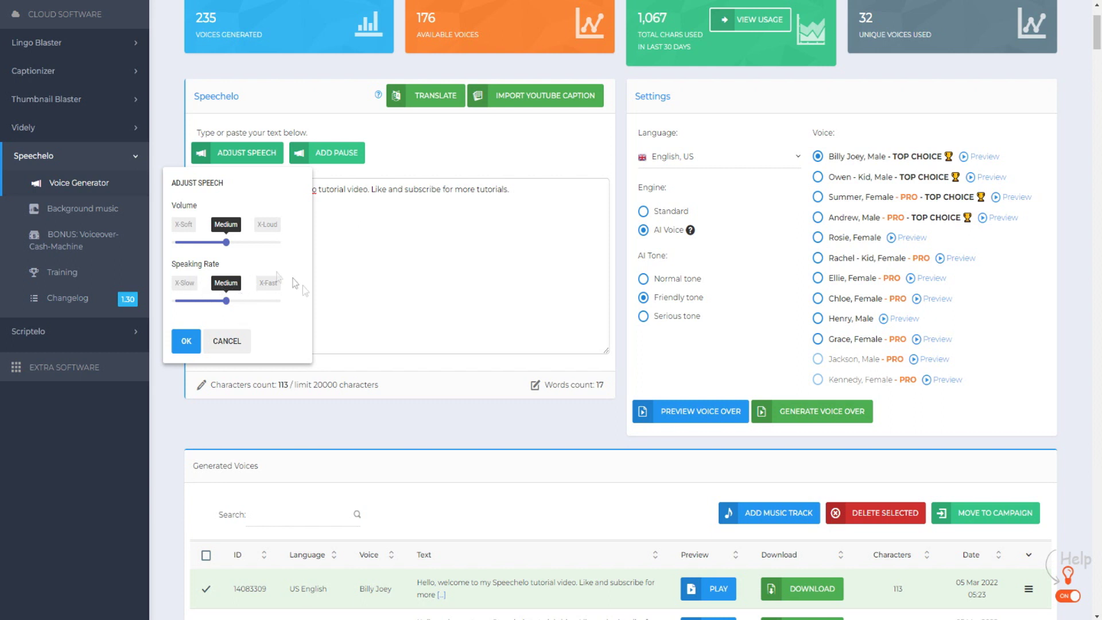
click(223, 341)
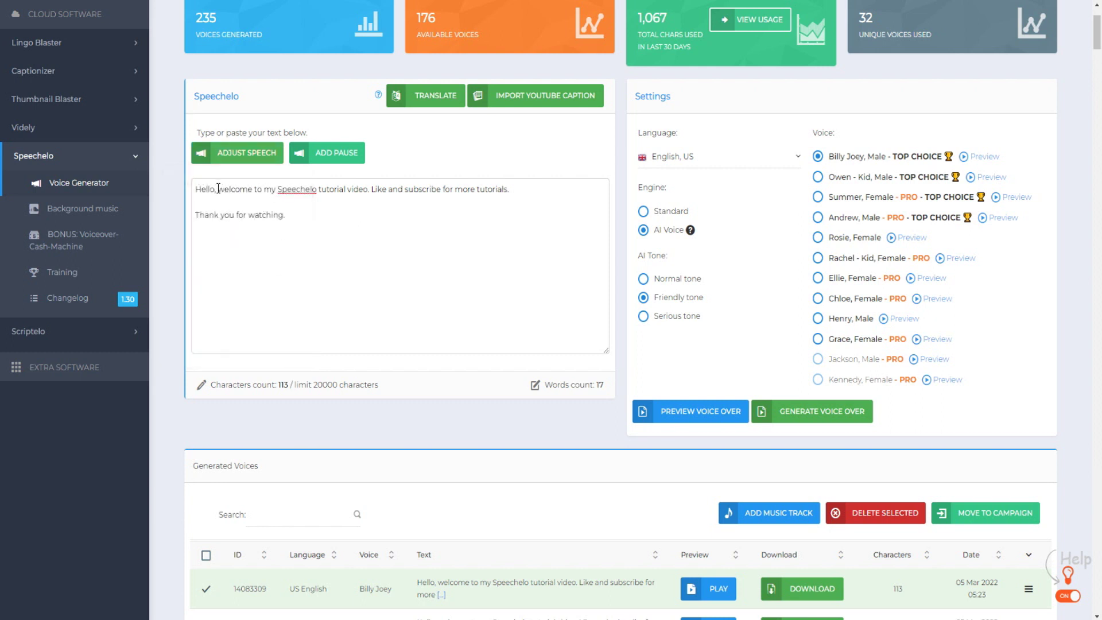
Set the speaking rate of the phrase "Speechelo tutorial video" in the script to X-Fast.
drag(278, 190, 370, 188)
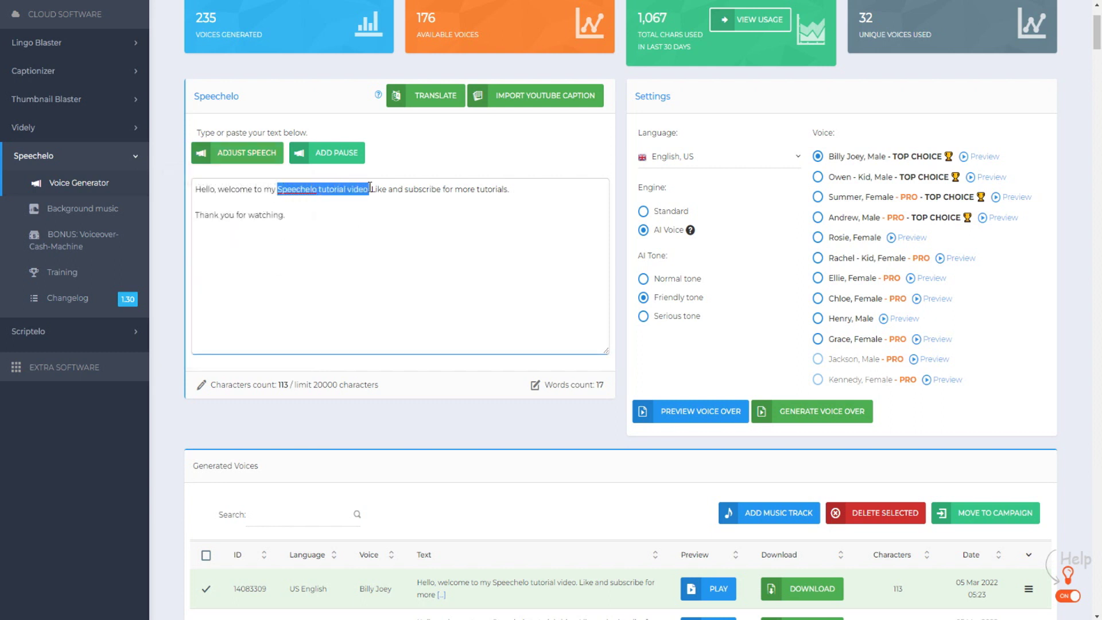
click(261, 155)
drag(223, 304, 278, 301)
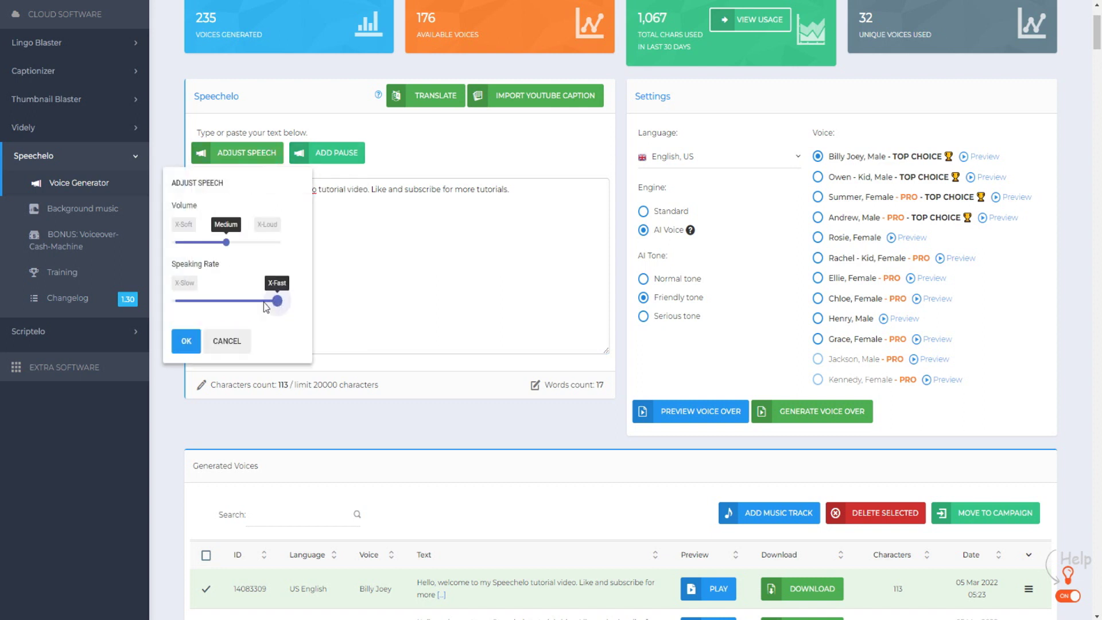
click(186, 341)
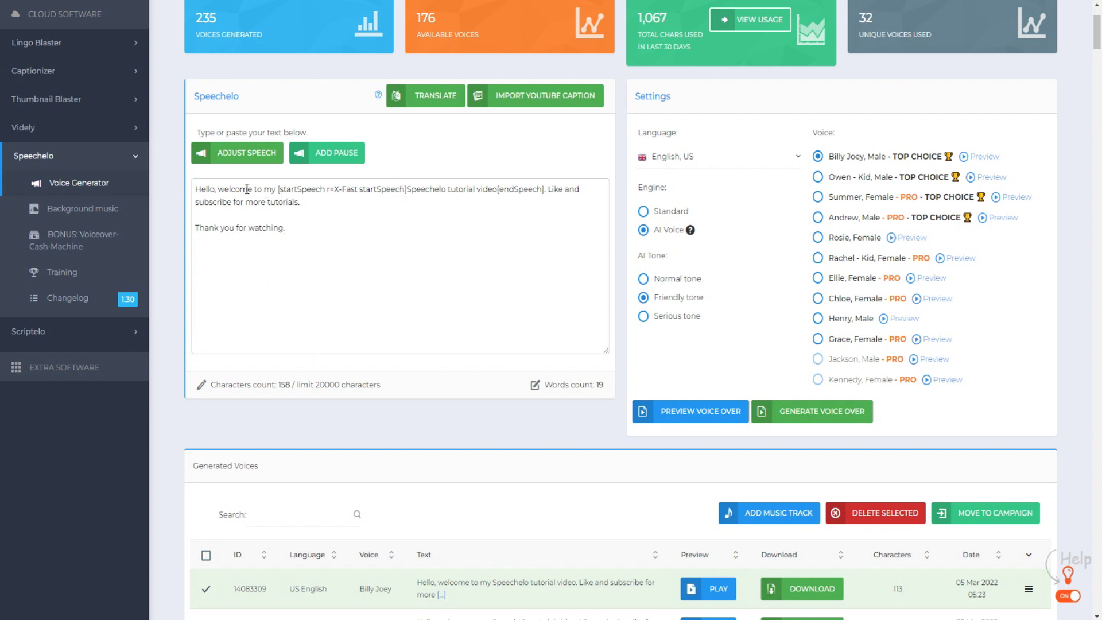
click(273, 189)
drag(278, 189, 252, 194)
click(320, 154)
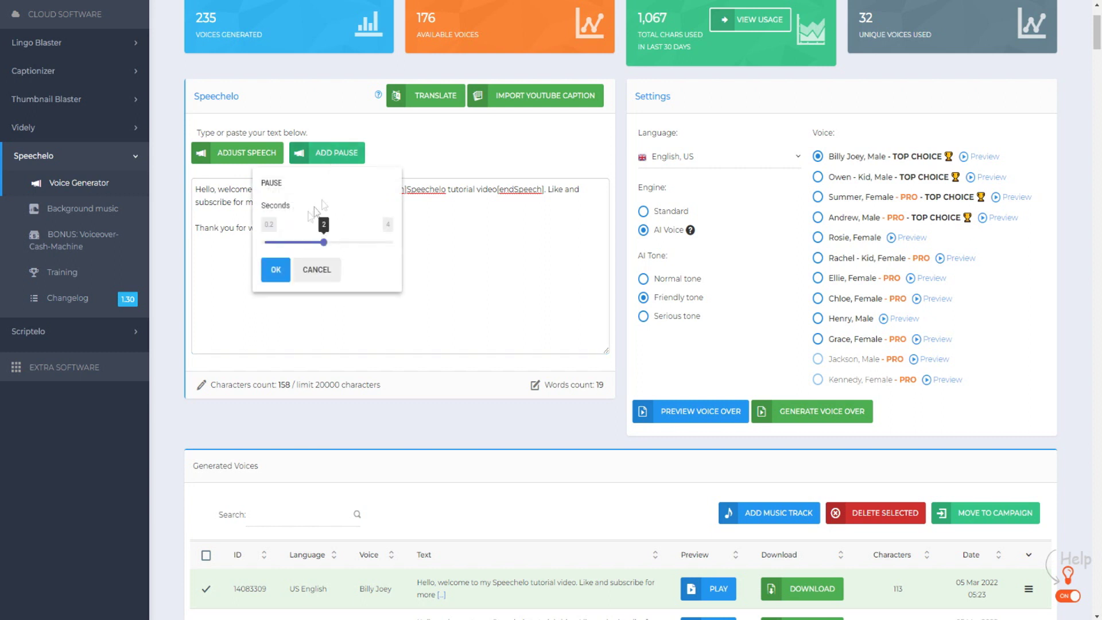
mouse_move(291, 241)
mouse_down()
mouse_move(324, 242)
mouse_move(278, 246)
mouse_move(381, 247)
mouse_move(267, 244)
mouse_move(290, 244)
mouse_up()
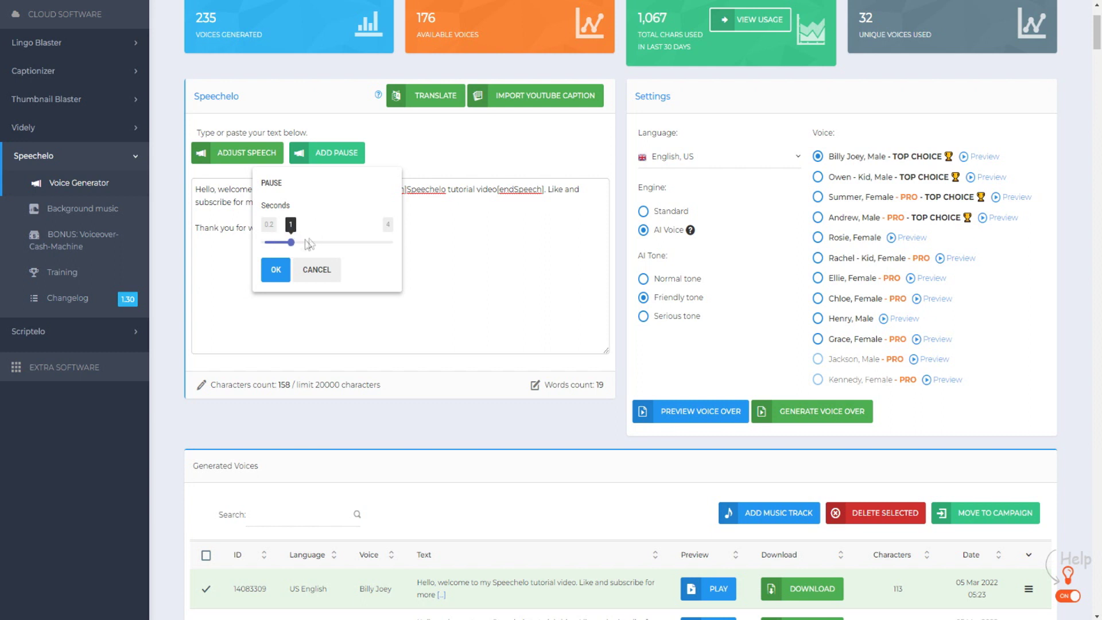
click(317, 270)
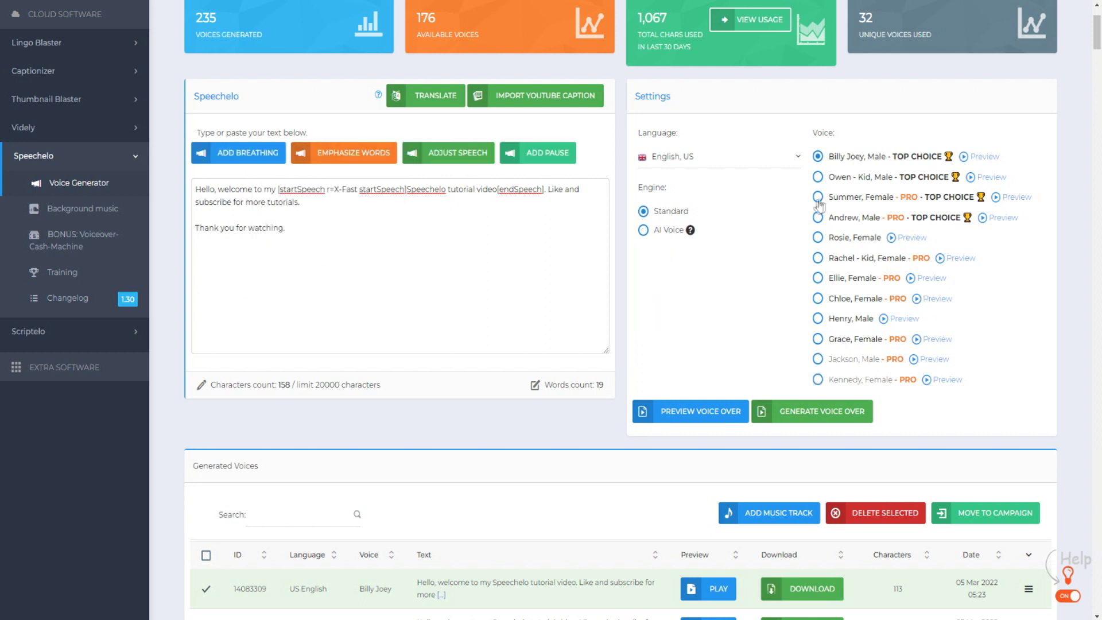
Try adding a breathing mark and an empty emphasis tag after the closing line, and check the speech adjustment options.
click(243, 155)
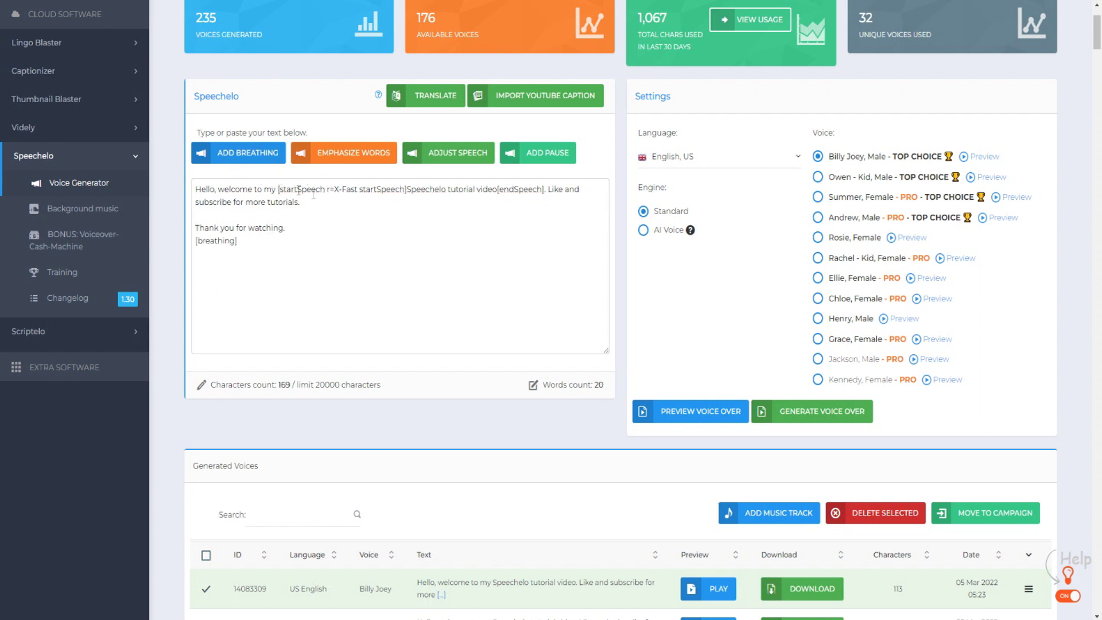
click(317, 153)
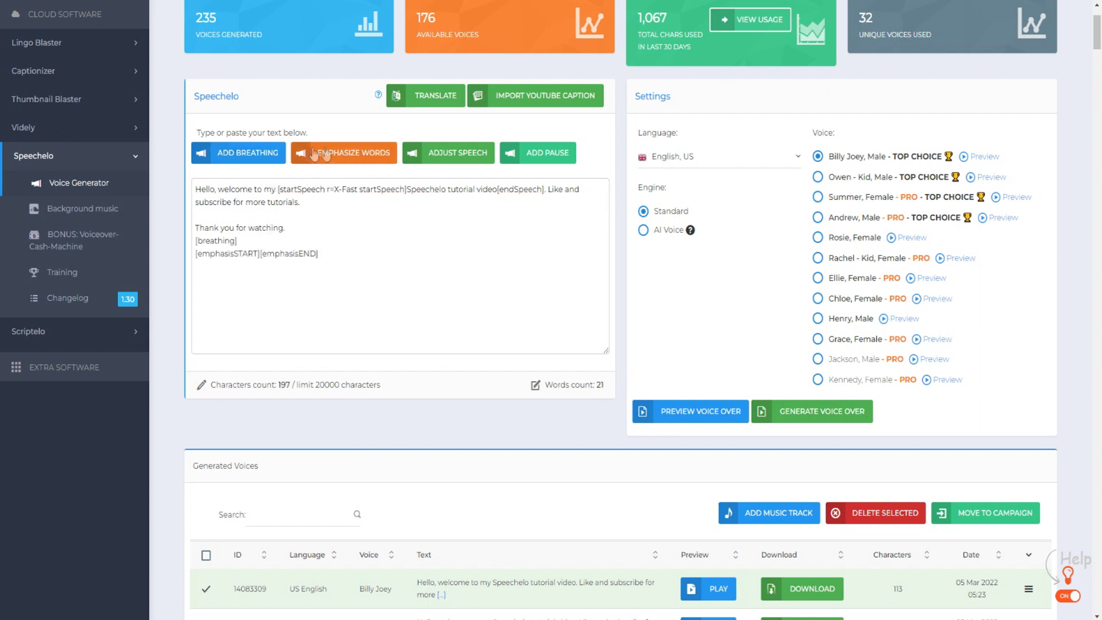
click(456, 156)
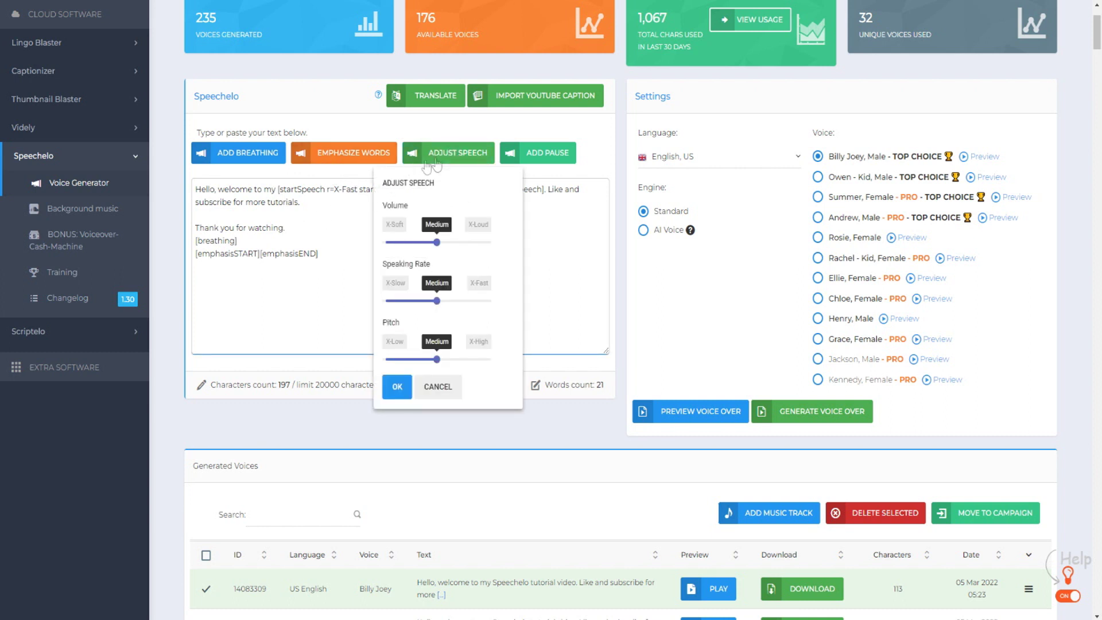
click(417, 256)
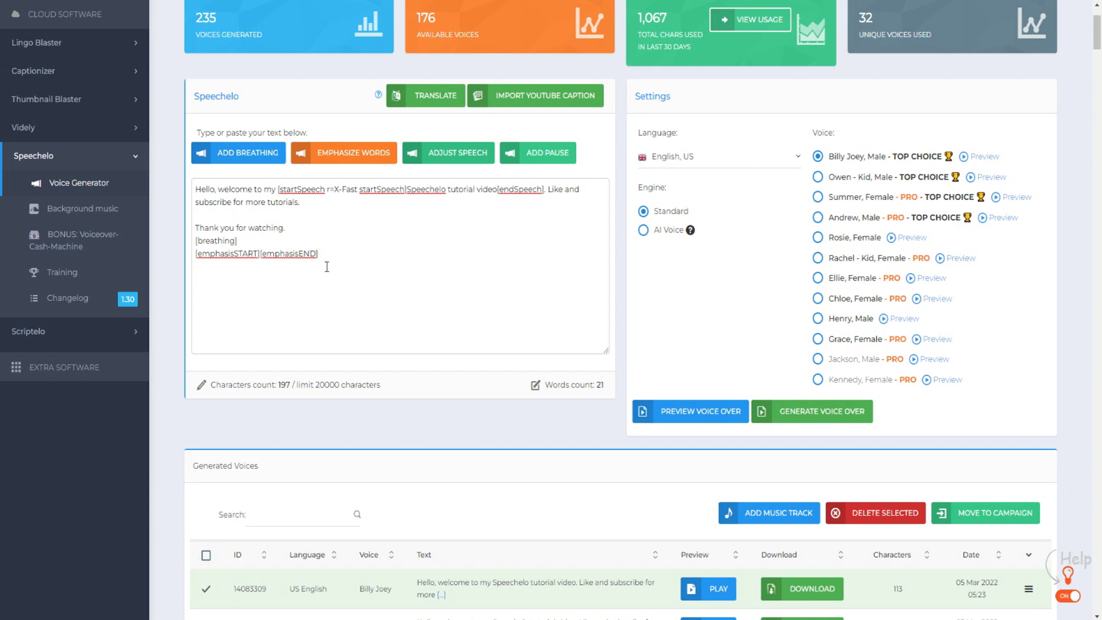
Delete the trailing breathing and emphasis tags and extend the closing line to "Thank you for watching, I hope you gained a lot of value from it".
drag(327, 253, 197, 244)
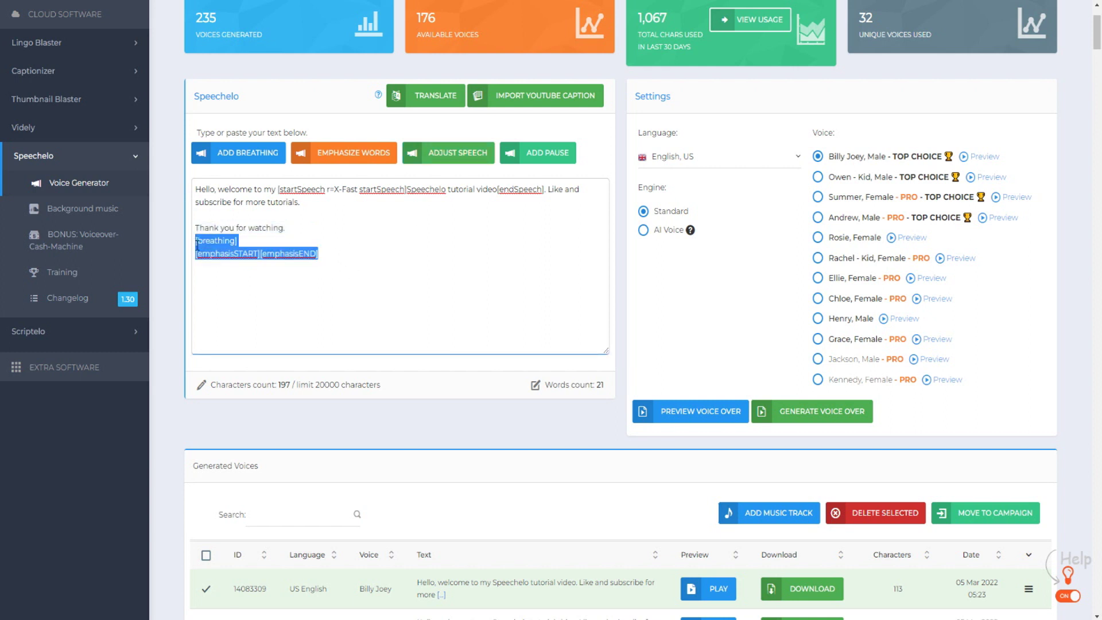
key(BackSpace)
key(Return)
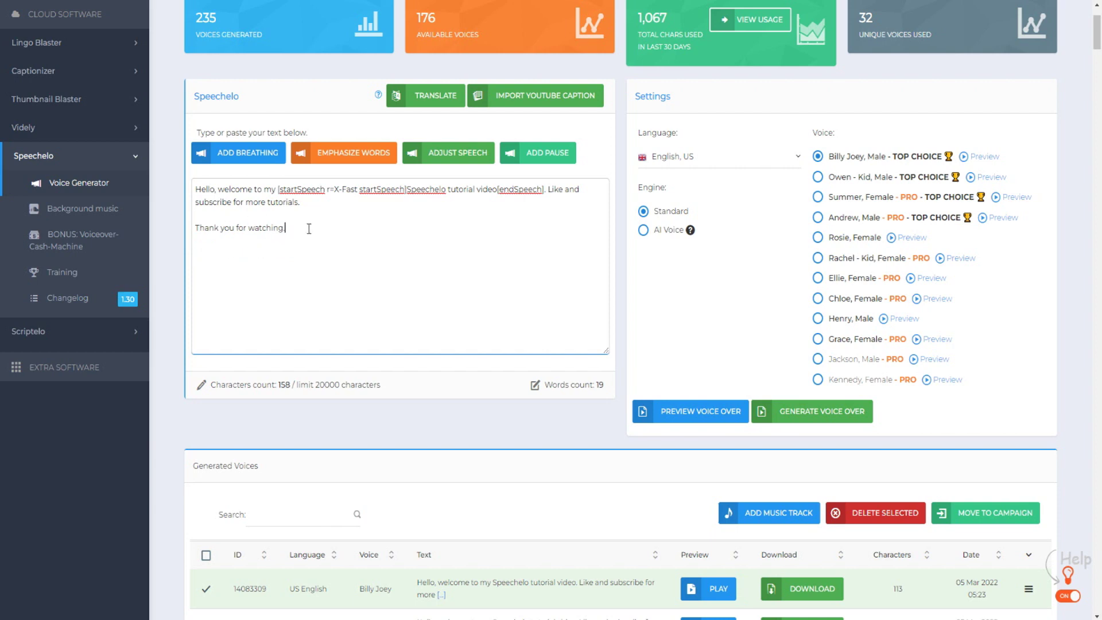
text(Thank you for watching, I hope you gained a)
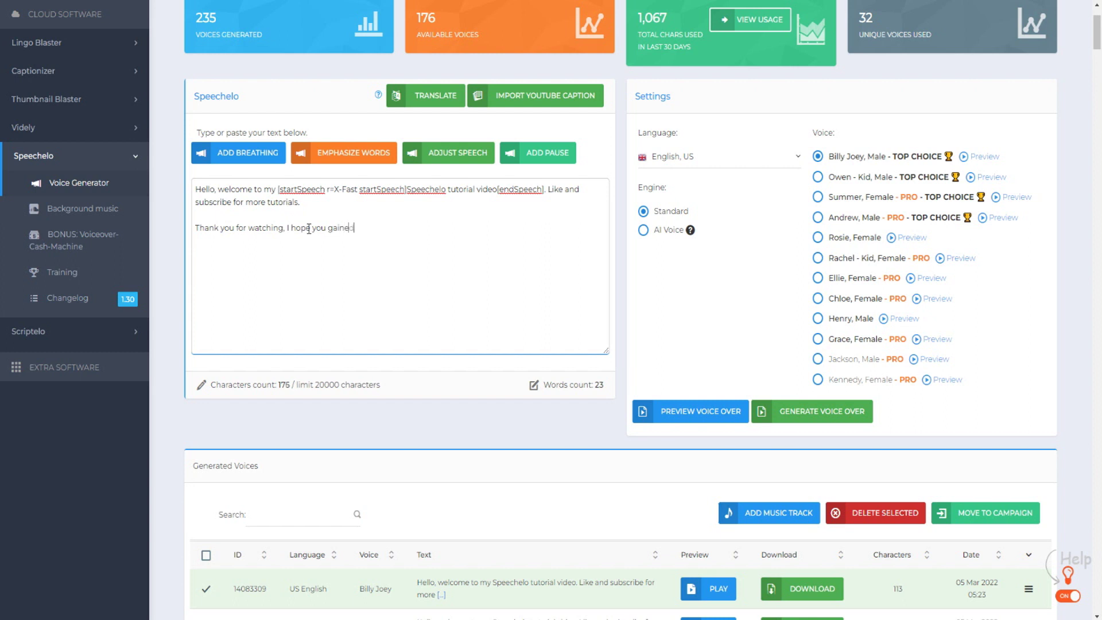
text( lot o)
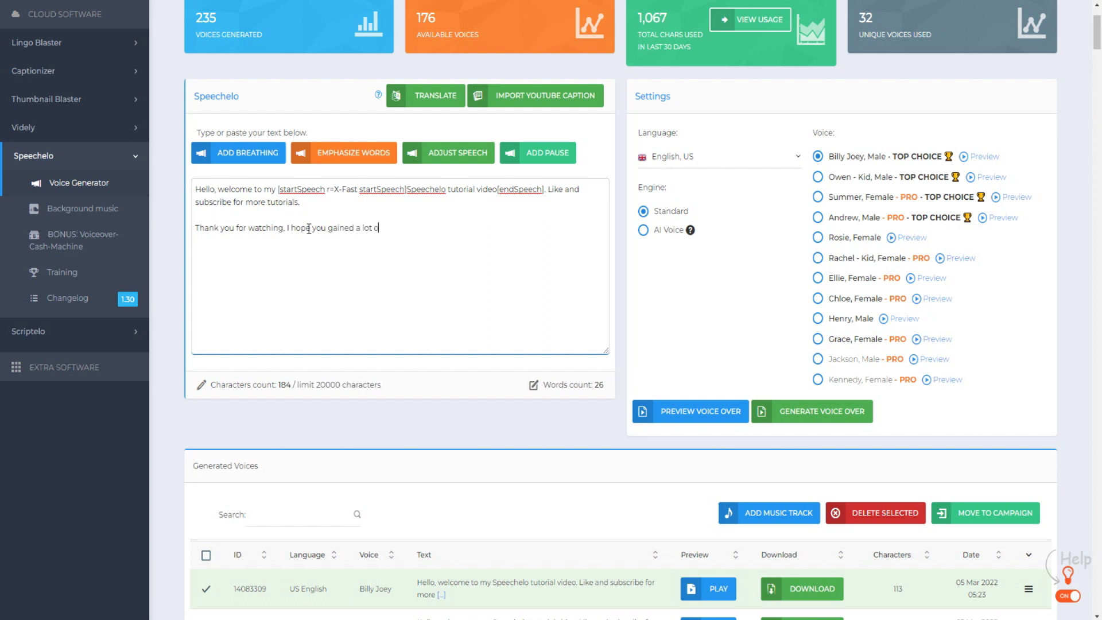
text(f value from it)
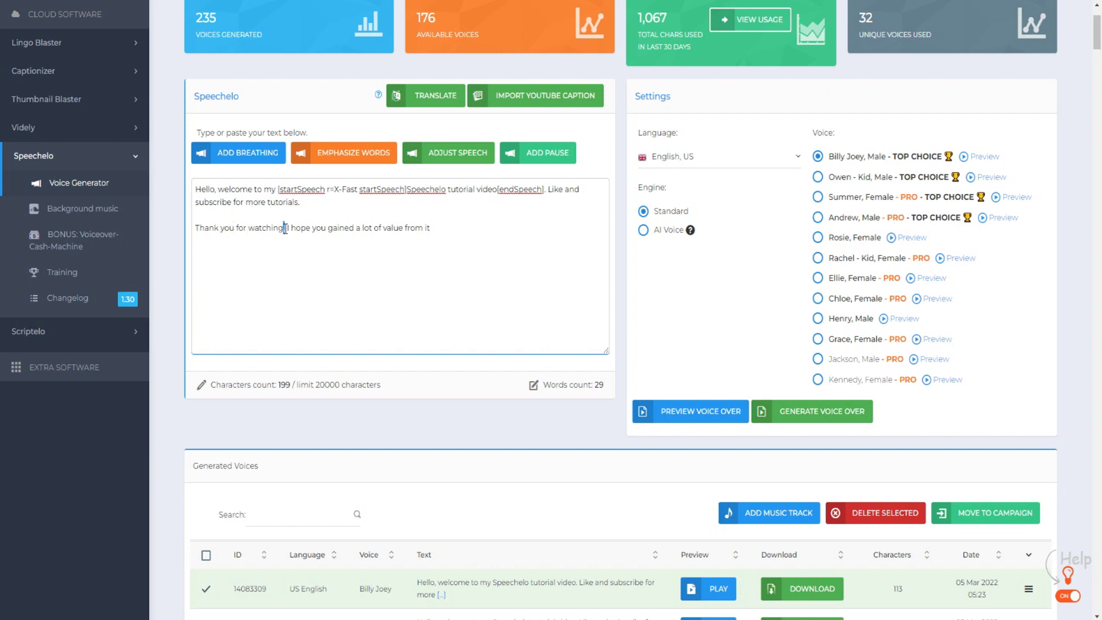
Insert a breathing mark after "watching" and emphasize the words "gained a lot of value" in the closing line.
click(261, 156)
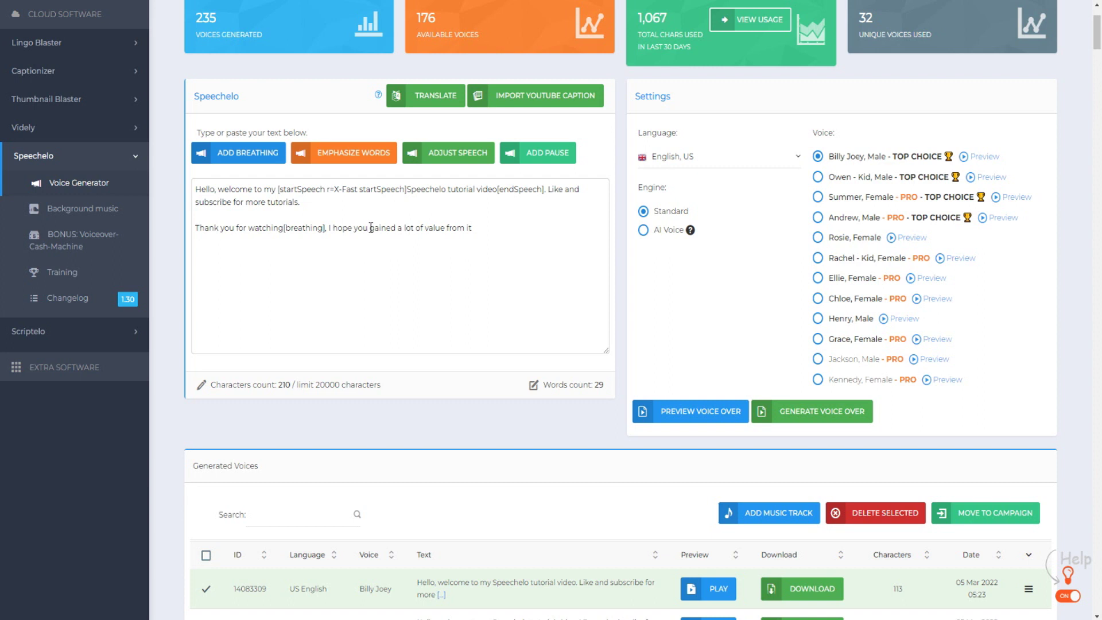
drag(369, 227, 447, 228)
click(418, 228)
click(367, 157)
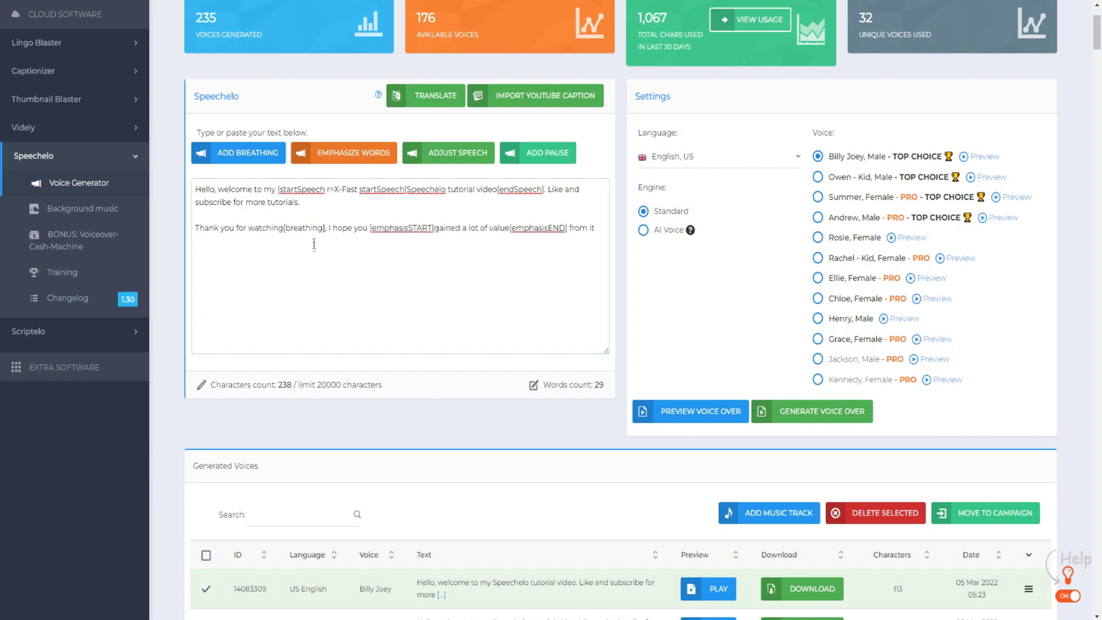
Generate the voiceover from the tagged script and play back the new recording.
click(774, 416)
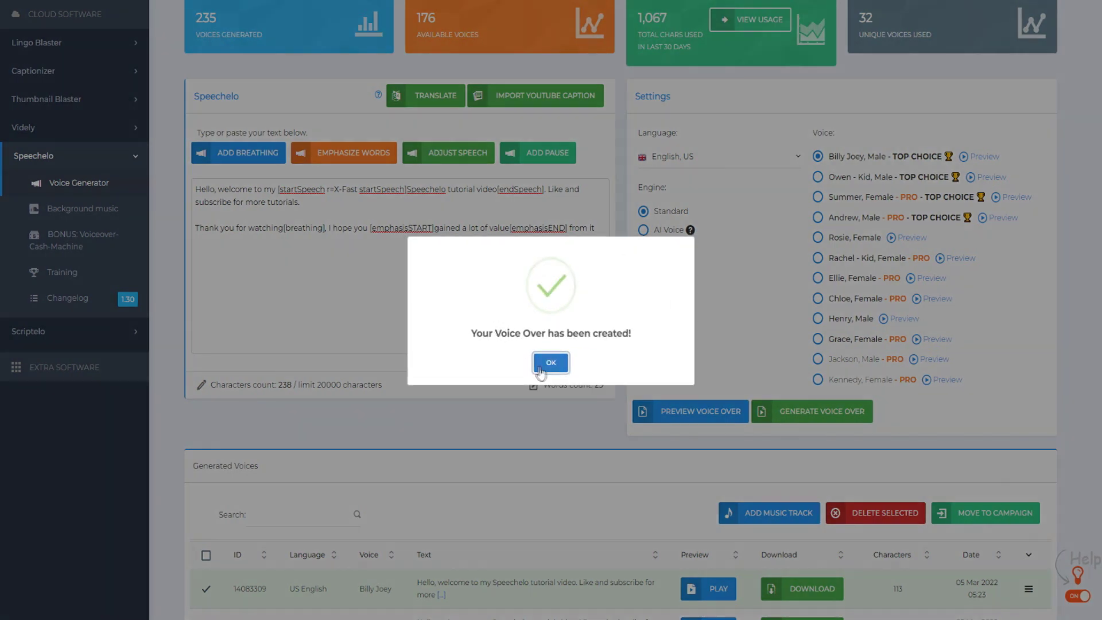
click(551, 360)
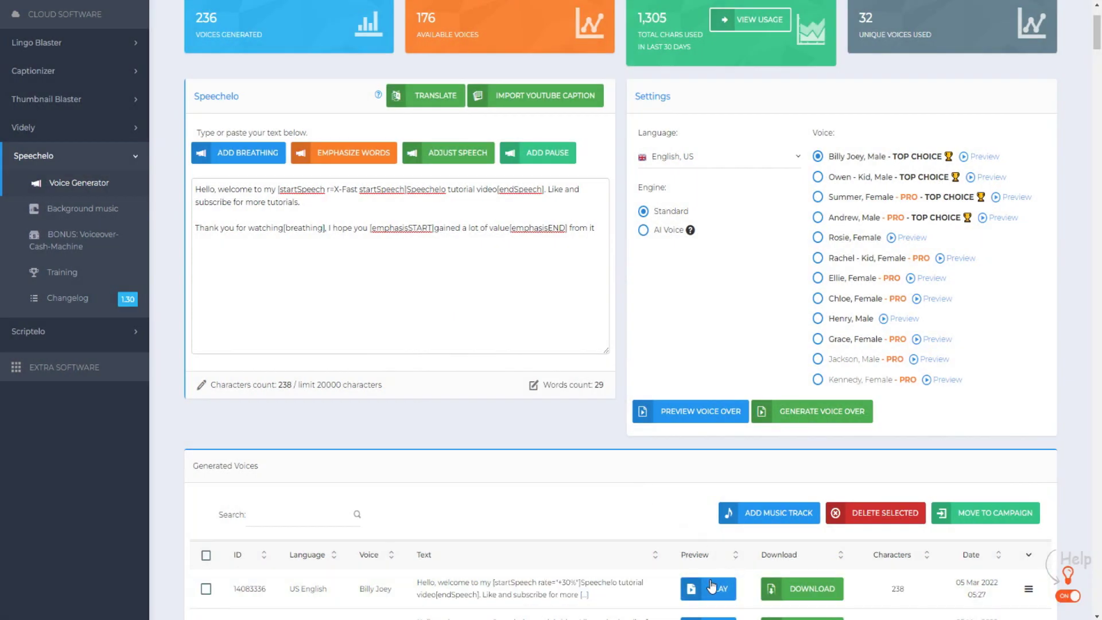
click(712, 586)
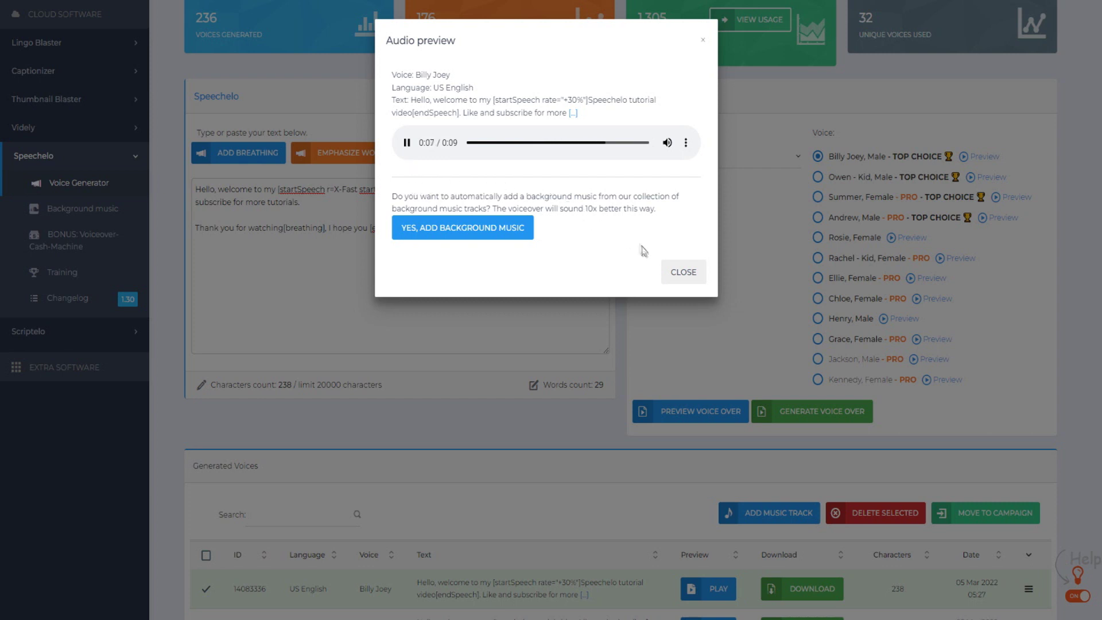
Close the audio preview and highlight the breathing tag after "watching" in the script.
click(682, 274)
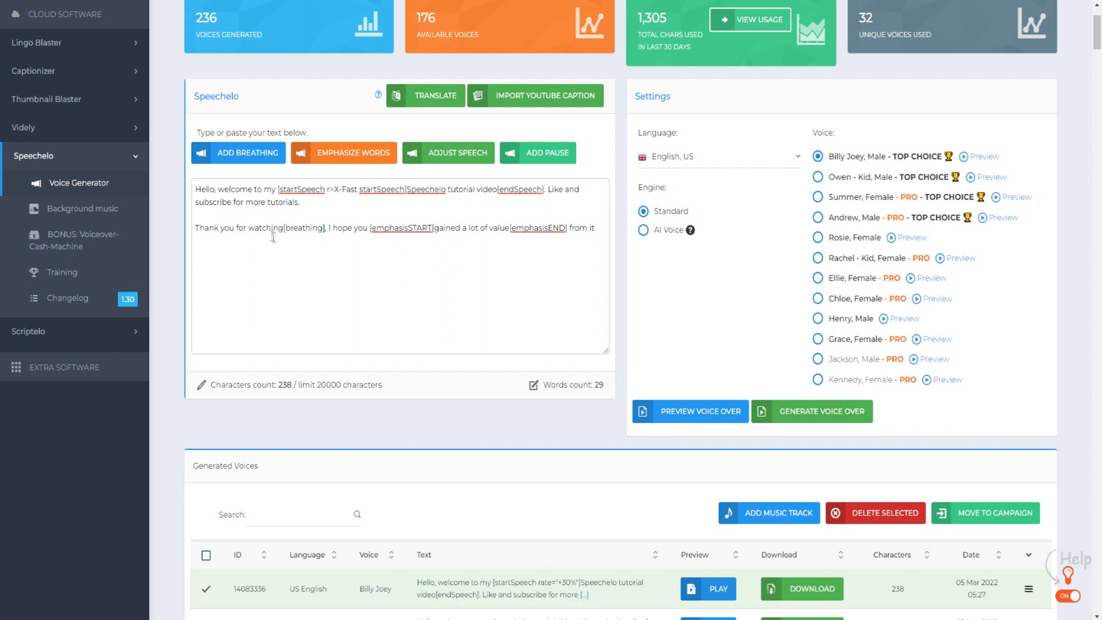
drag(274, 228, 328, 229)
click(327, 230)
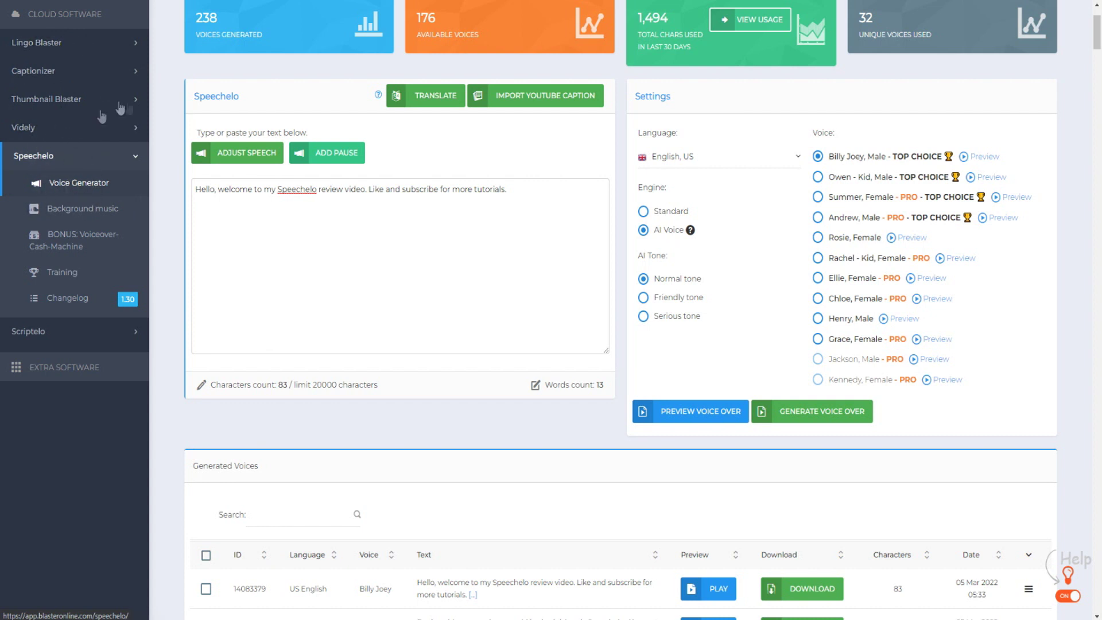
Open Speechelo's background music library and sort the tracks by feeling.
right_click(78, 208)
click(78, 210)
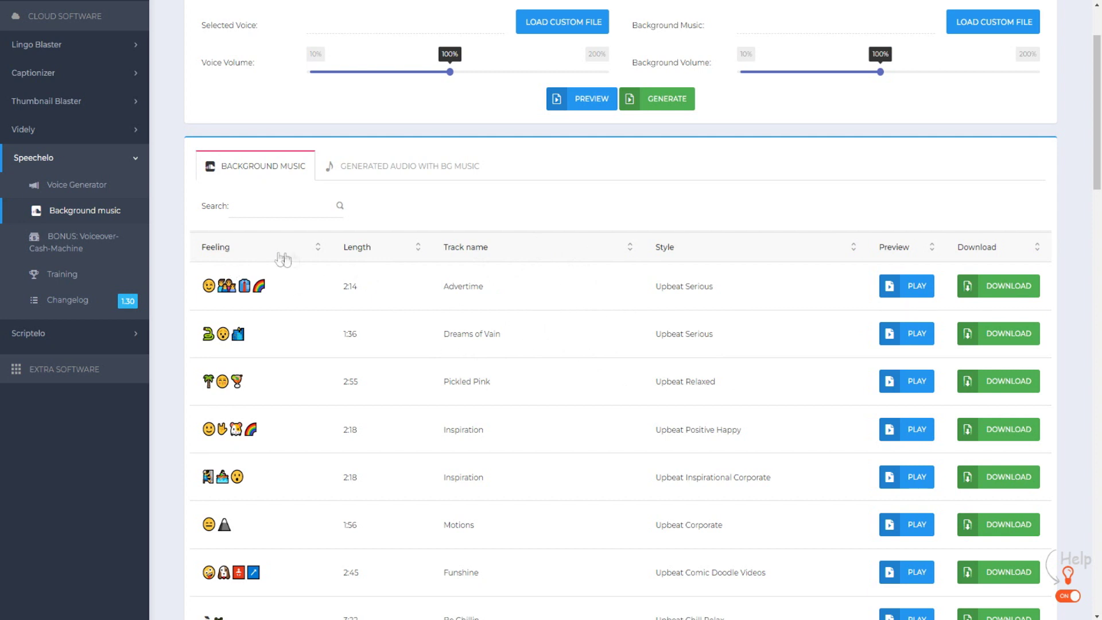
click(315, 253)
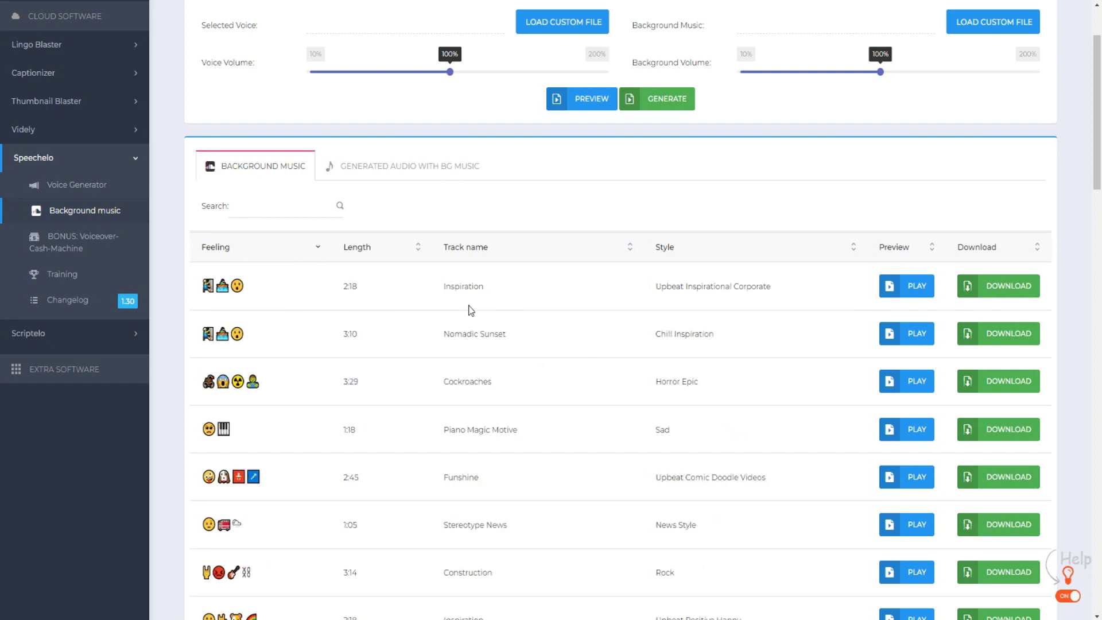
Look through the whole list of background tracks, checking their feelings, lengths, names and styles.
scroll(470, 305, down, 2)
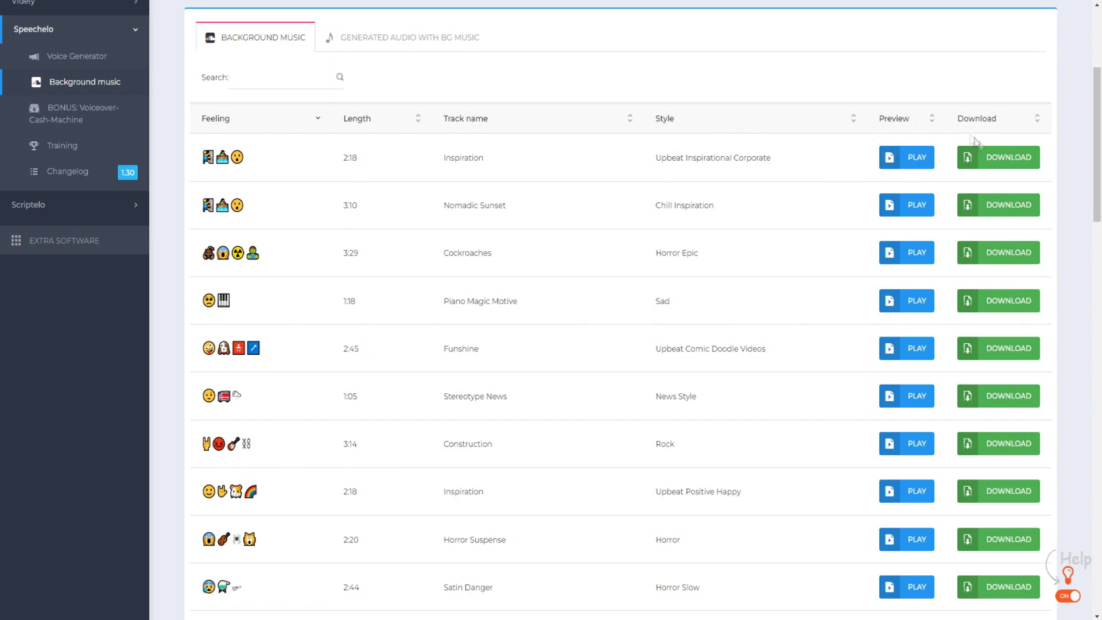
scroll(712, 316, down, 7)
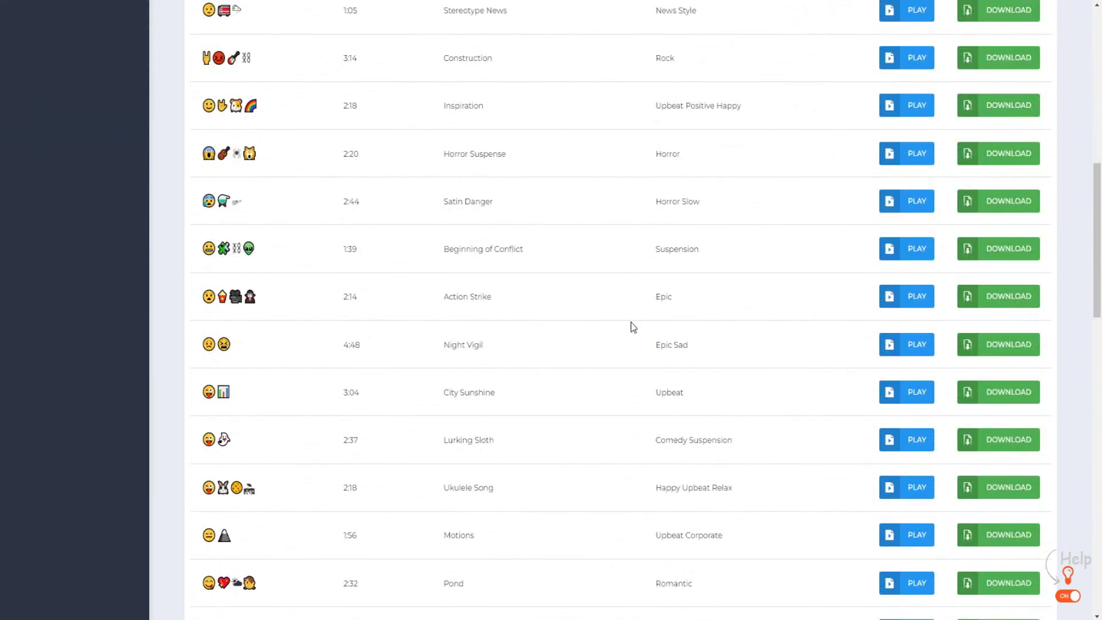
scroll(631, 322, down, 5)
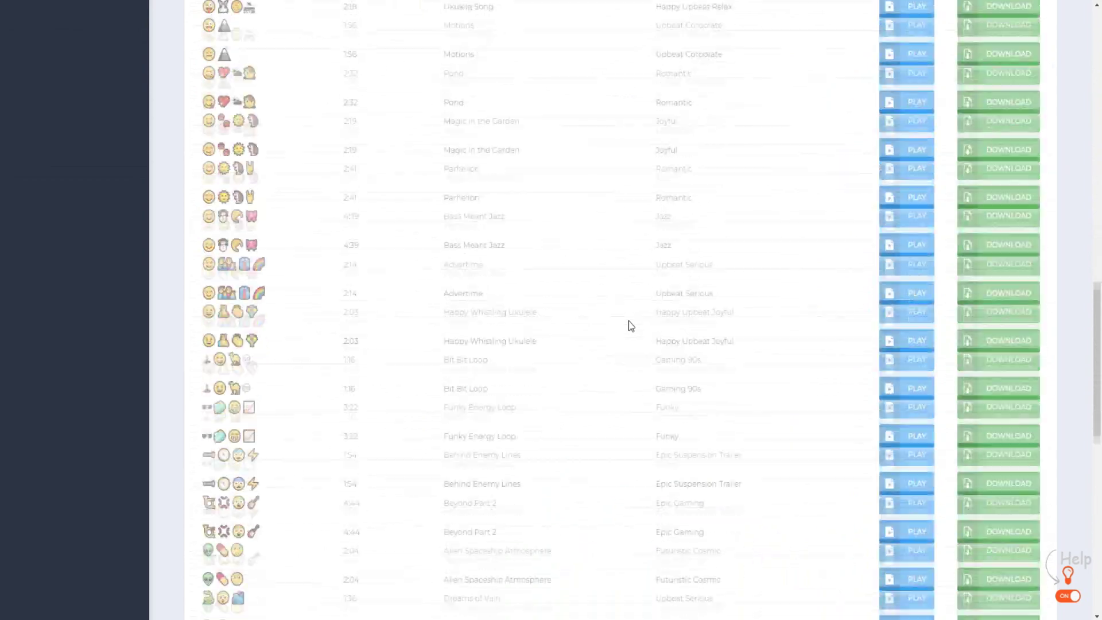
scroll(629, 321, down, 7)
scroll(577, 272, up, 4)
scroll(577, 271, up, 15)
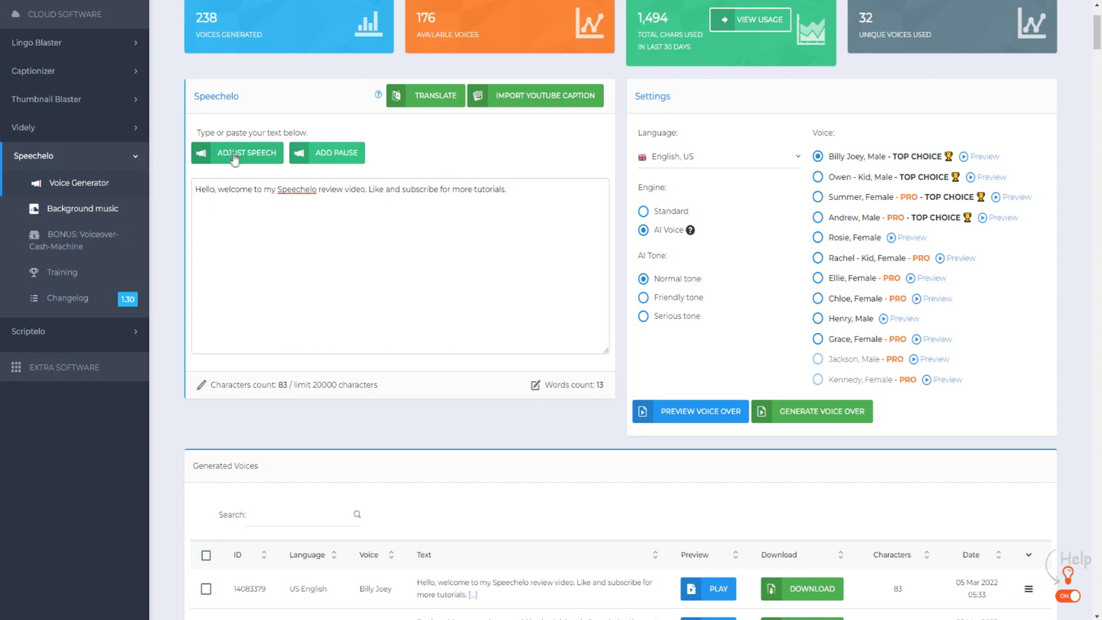
Switch the voice engine to Standard in the voice generator and look through the available languages.
click(669, 210)
click(693, 161)
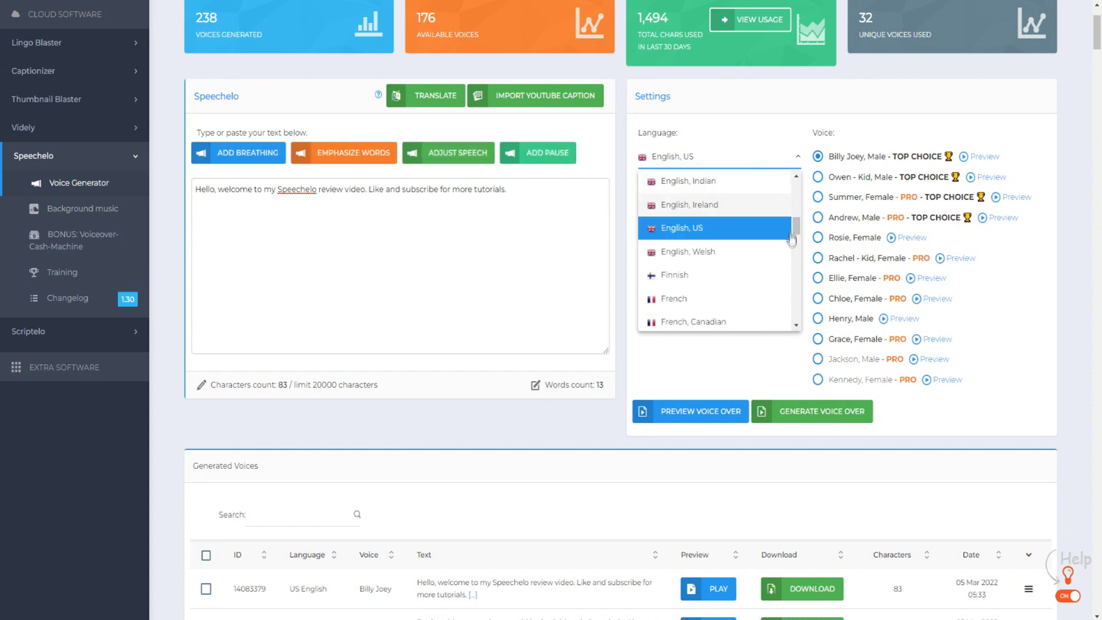
scroll(802, 229, up, 2)
scroll(801, 229, down, 5)
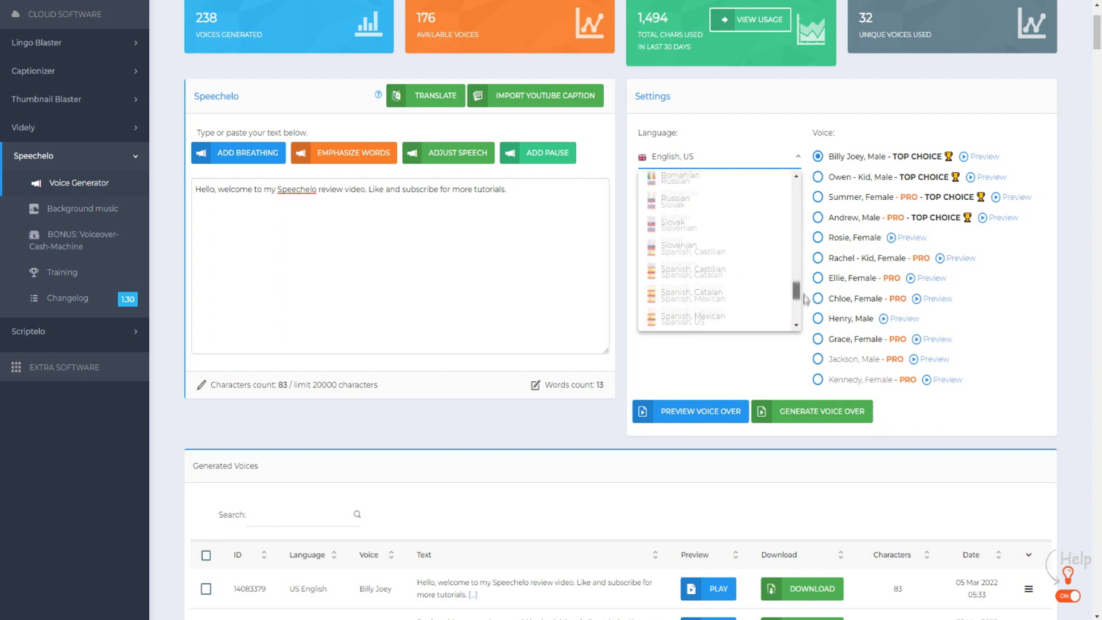
click(798, 153)
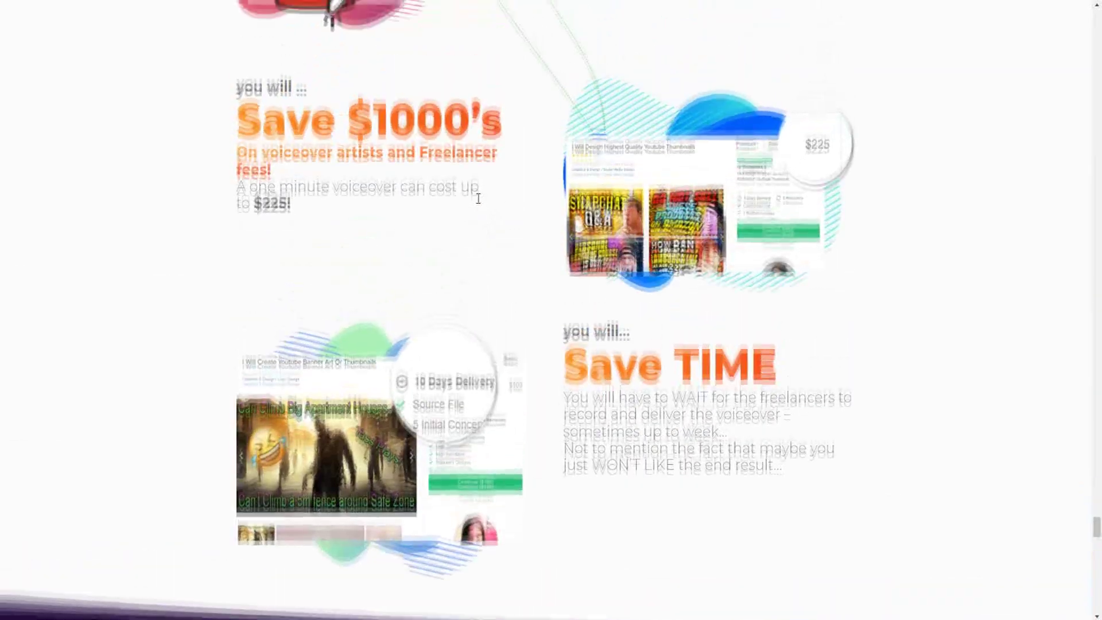
Skim the Speechelo sales page and the Imminent Business review article down to the best bonuses section.
scroll(478, 198, down, 20)
scroll(492, 121, up, 2)
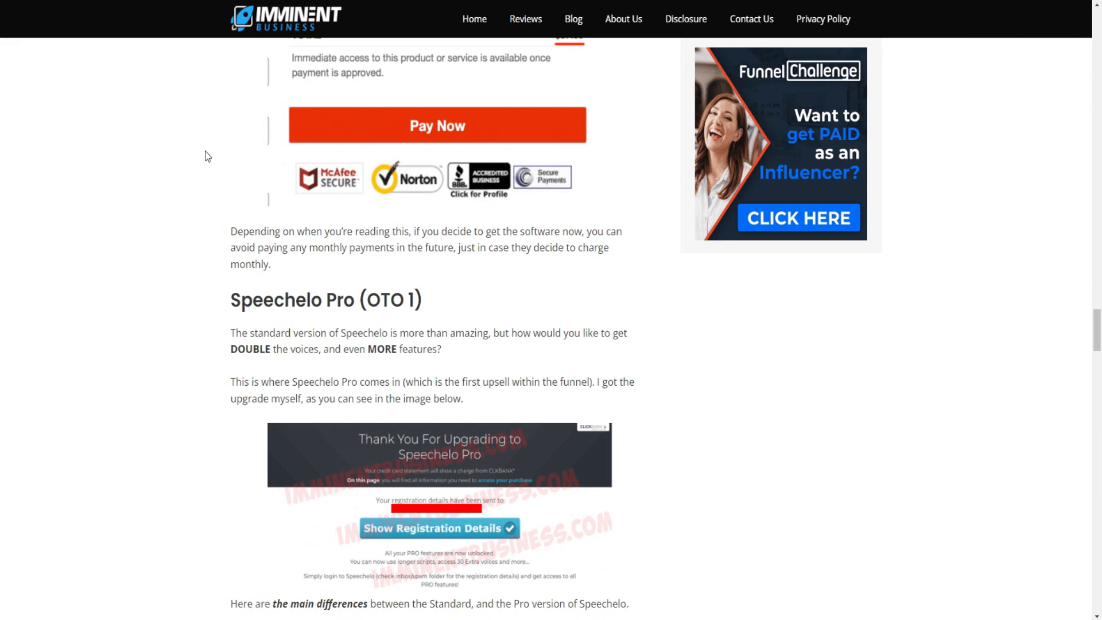
scroll(205, 158, down, 12)
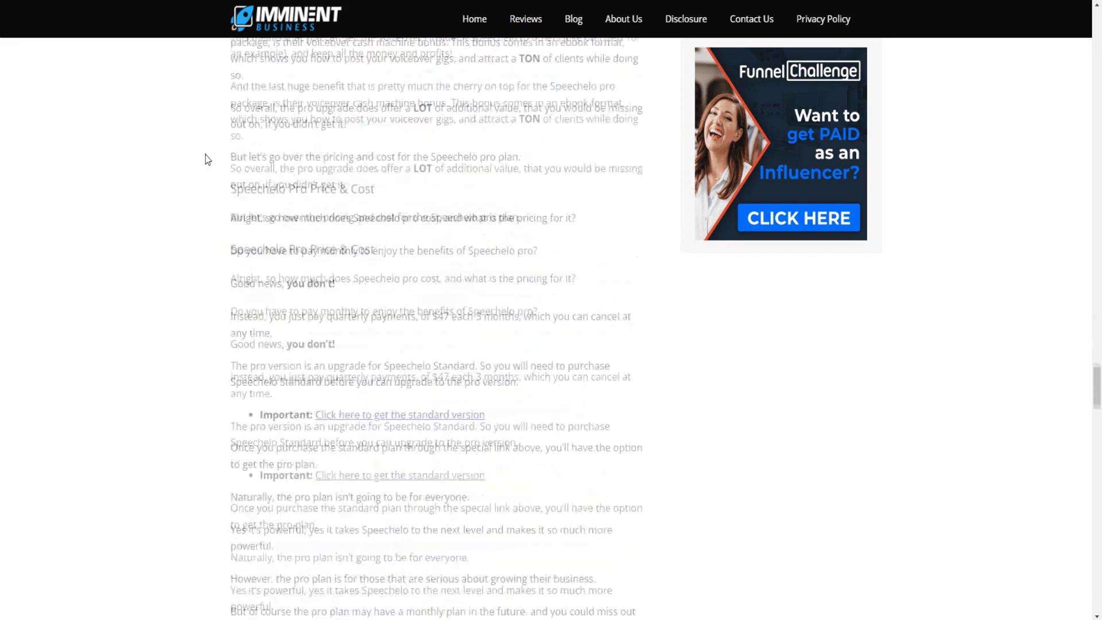
scroll(207, 159, down, 15)
scroll(210, 191, down, 2)
scroll(210, 189, up, 3)
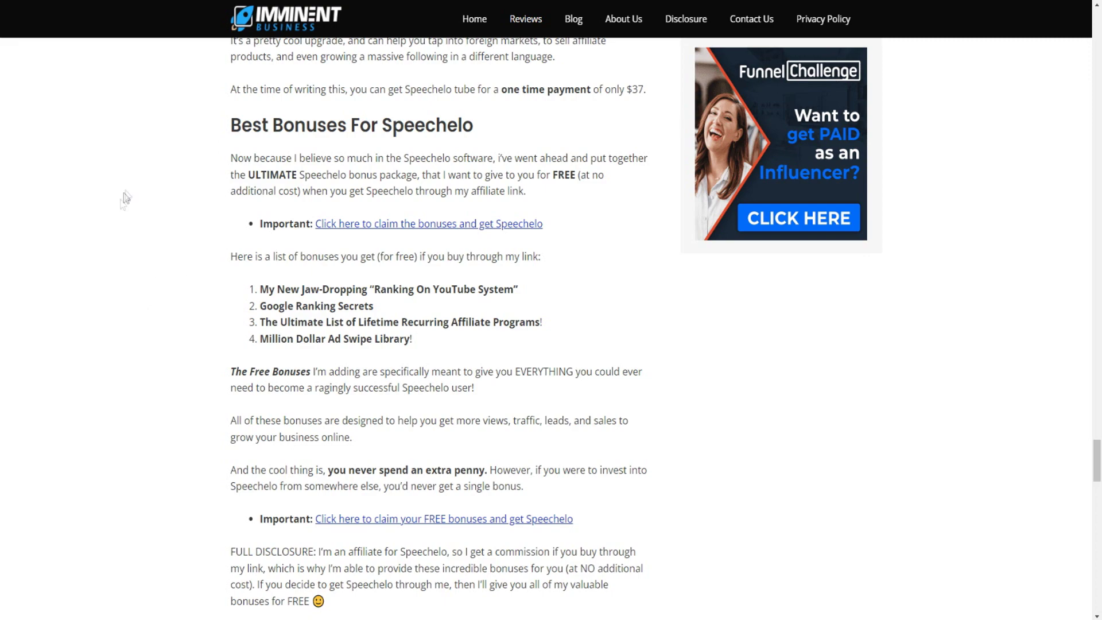
Examine the Best Bonuses For Speechelo section, highlighting the numbered list of free bonuses and clearing the highlight.
scroll(137, 229, down, 2)
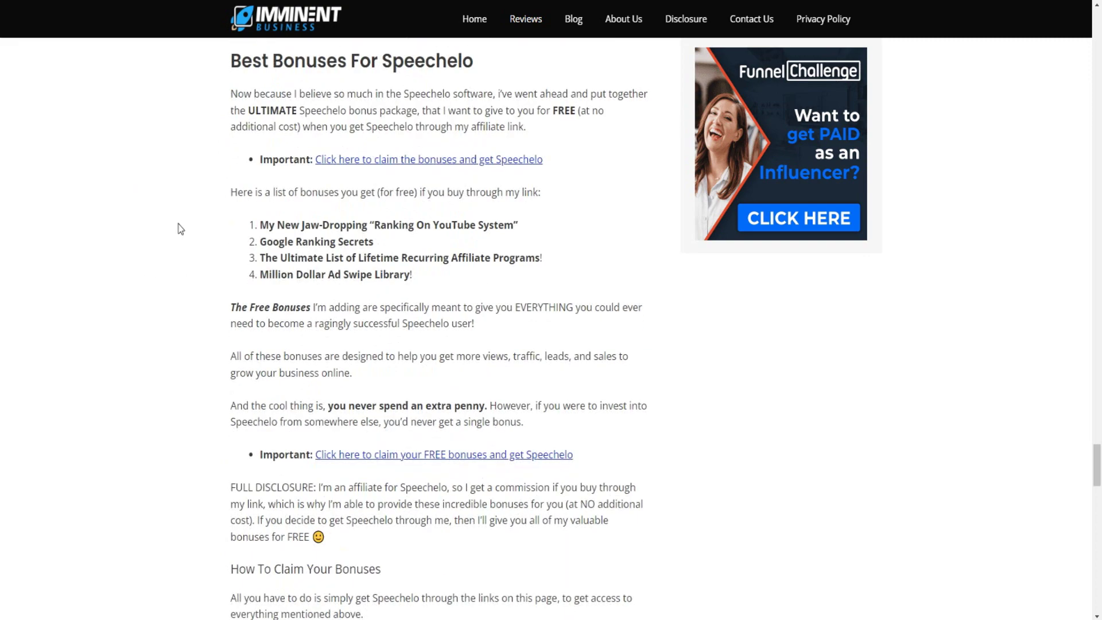
scroll(171, 226, up, 2)
drag(232, 256, 432, 345)
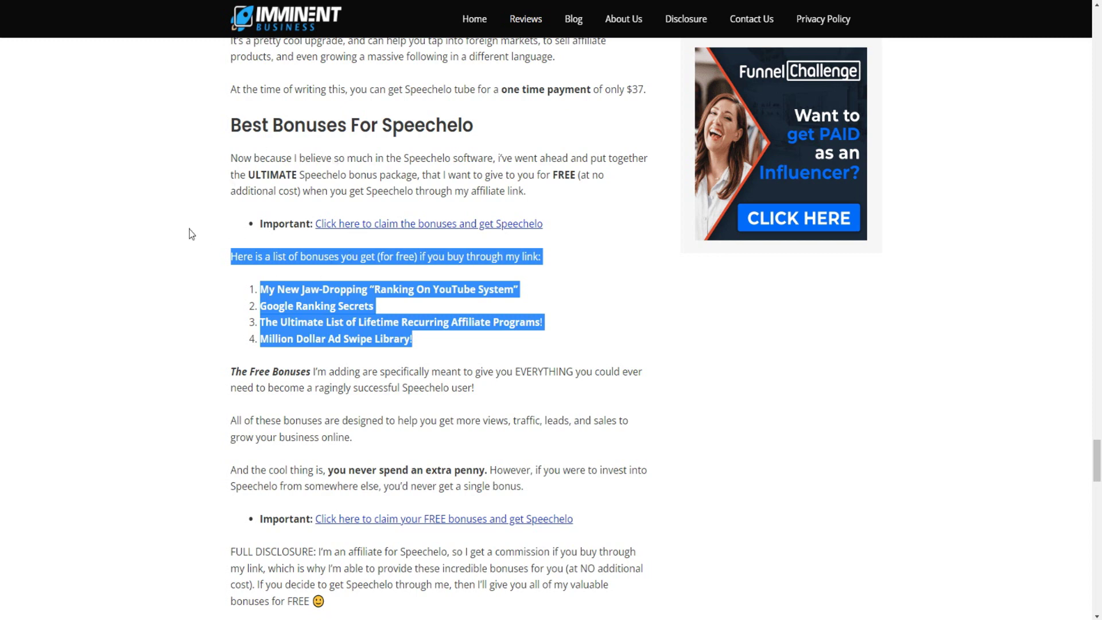
click(370, 308)
drag(445, 339, 235, 274)
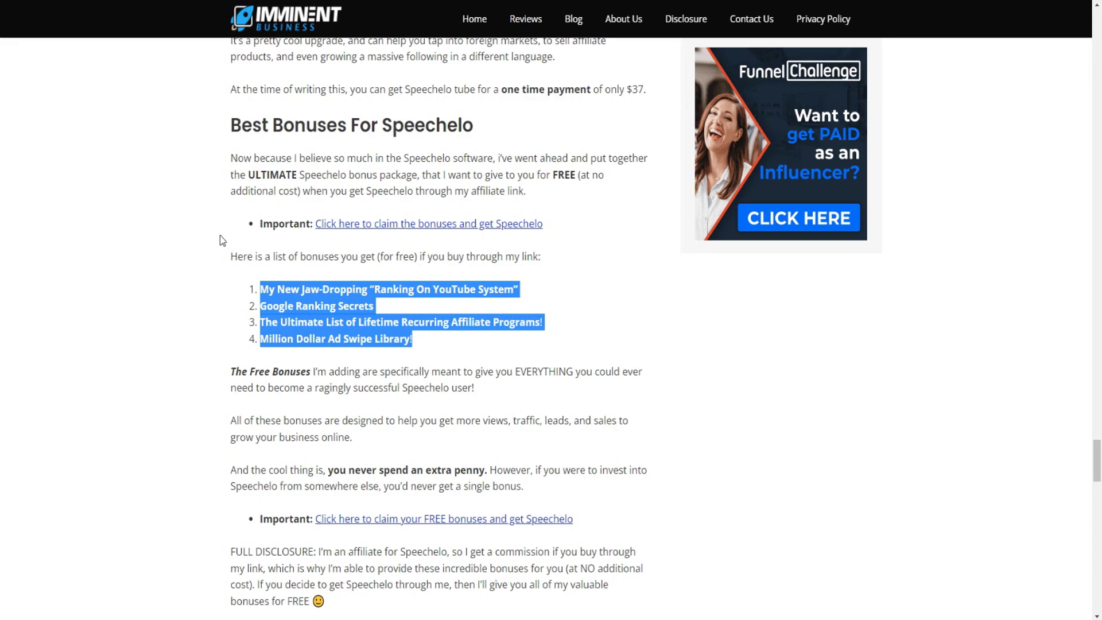
click(295, 324)
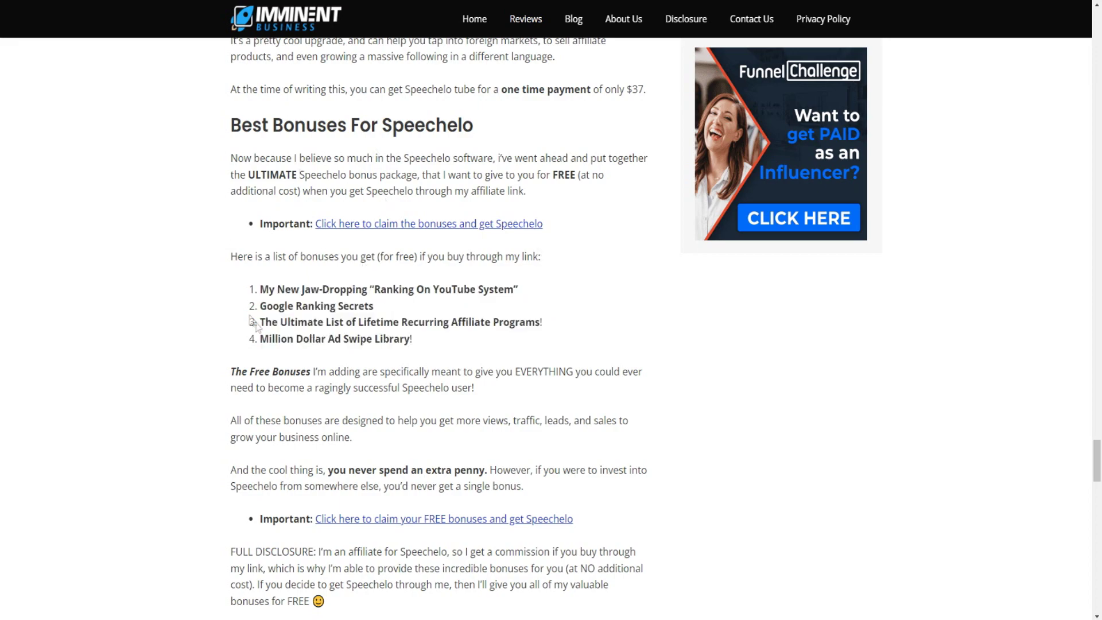
scroll(255, 304, up, 1)
scroll(243, 241, down, 2)
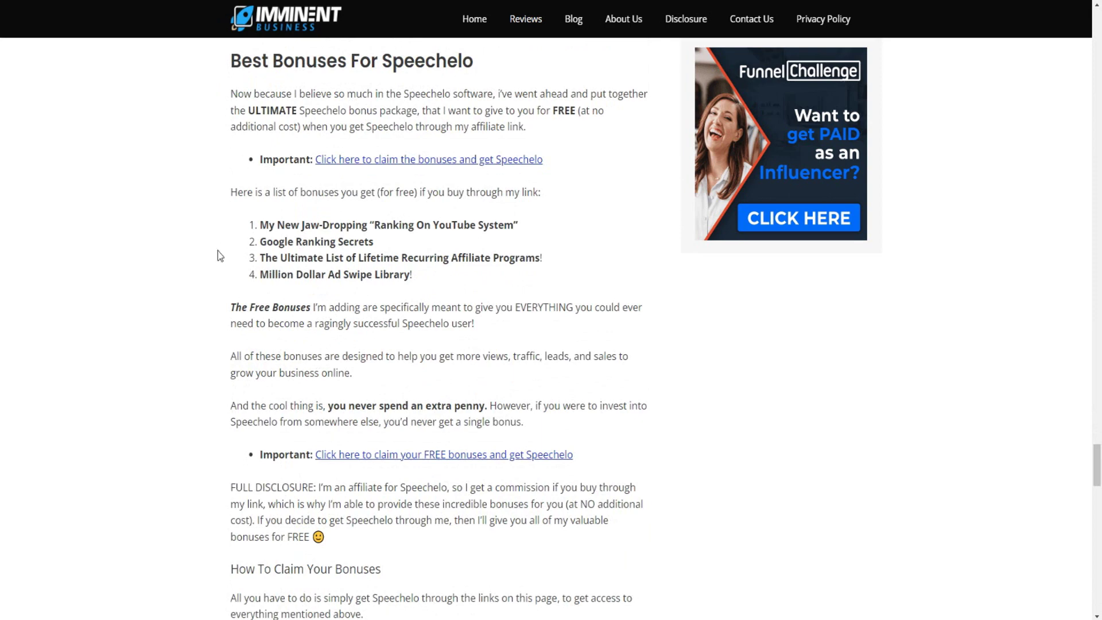